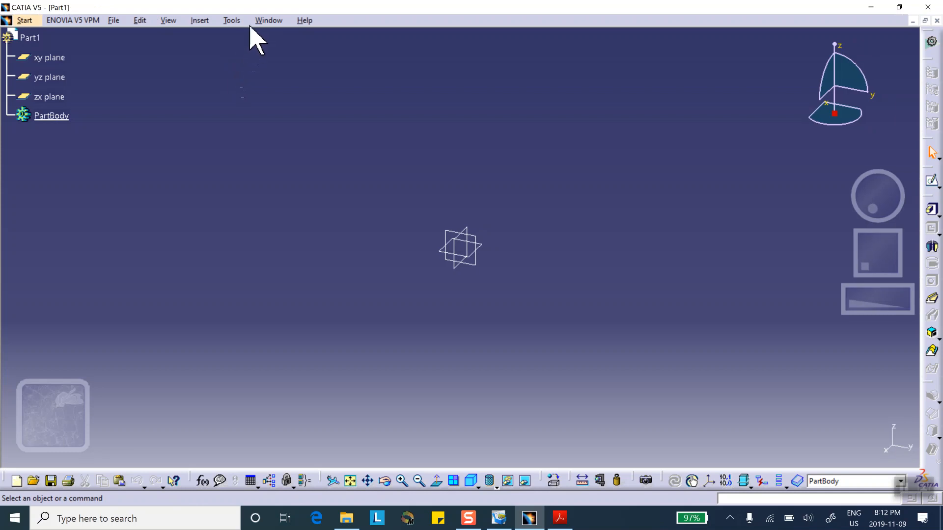
Set the length unit to Inch (in) in the Parameters and Measure options
{"action": "left_click", "coordinate": [231, 20]}
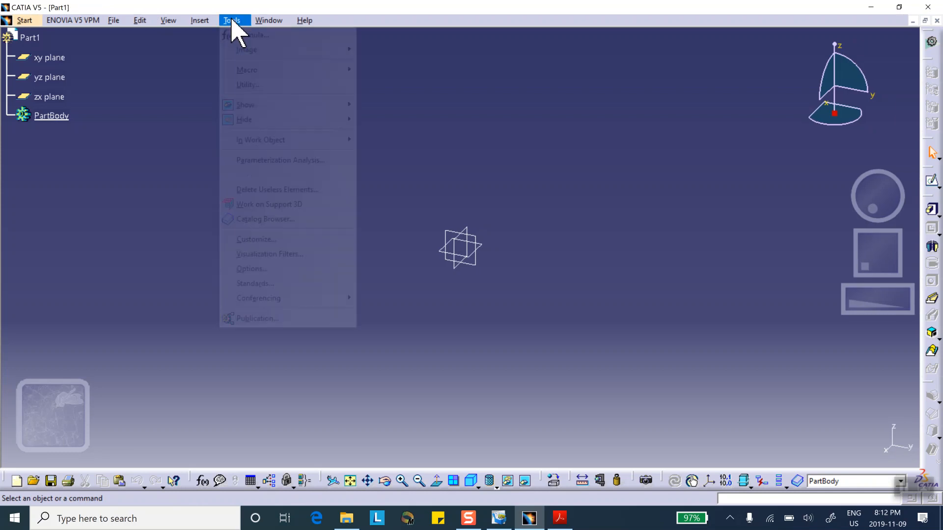
{"action": "left_click", "coordinate": [267, 268]}
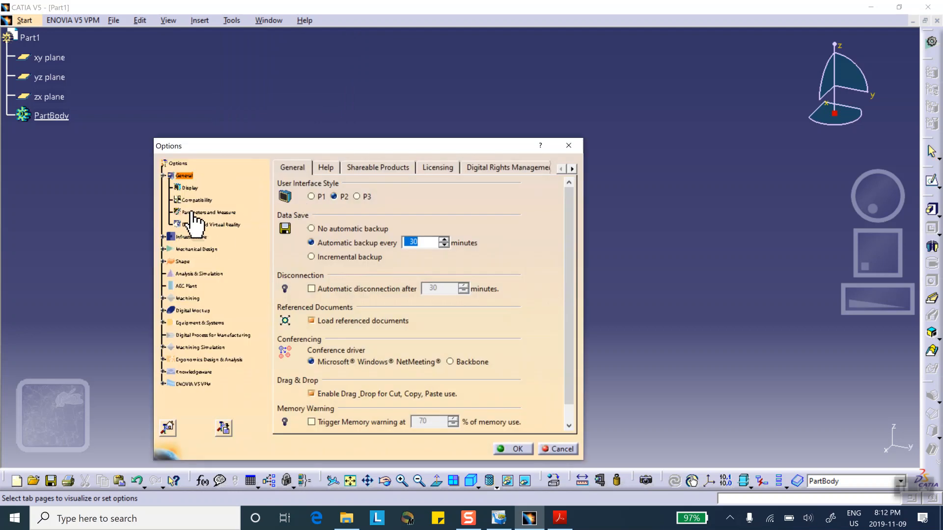
{"action": "left_click", "coordinate": [194, 214]}
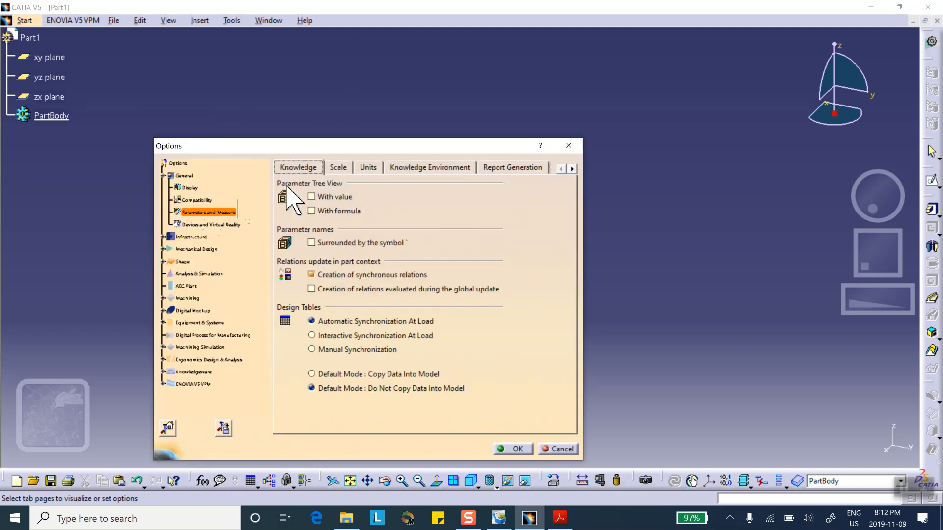
{"action": "left_click", "coordinate": [368, 167]}
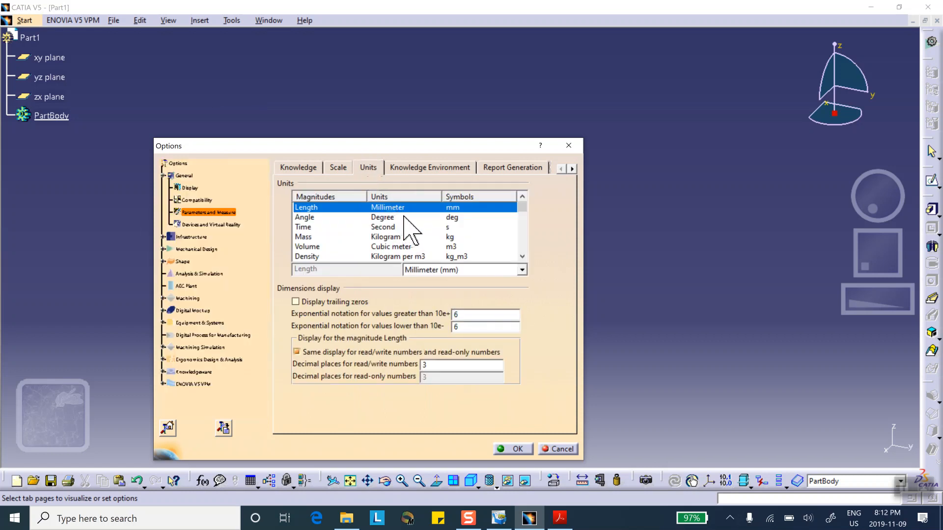
{"action": "left_click", "coordinate": [522, 269]}
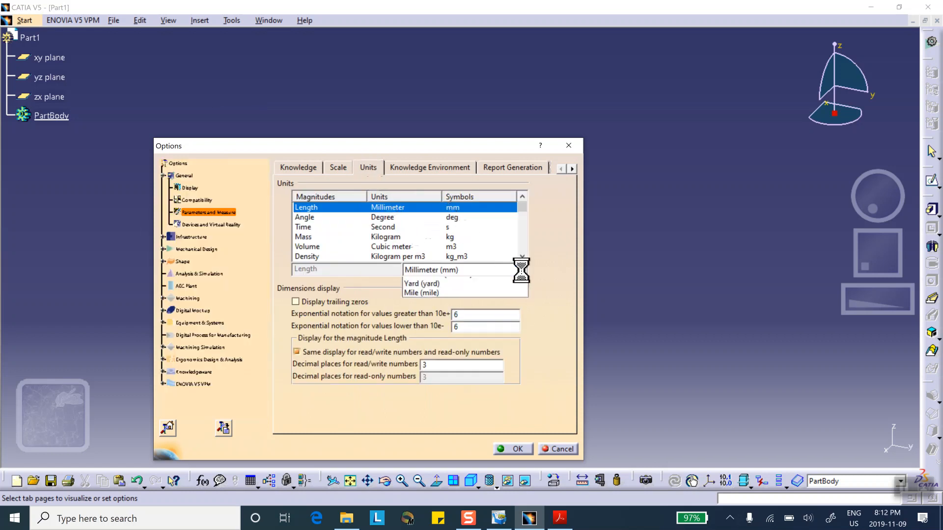
{"action": "left_click", "coordinate": [506, 319]}
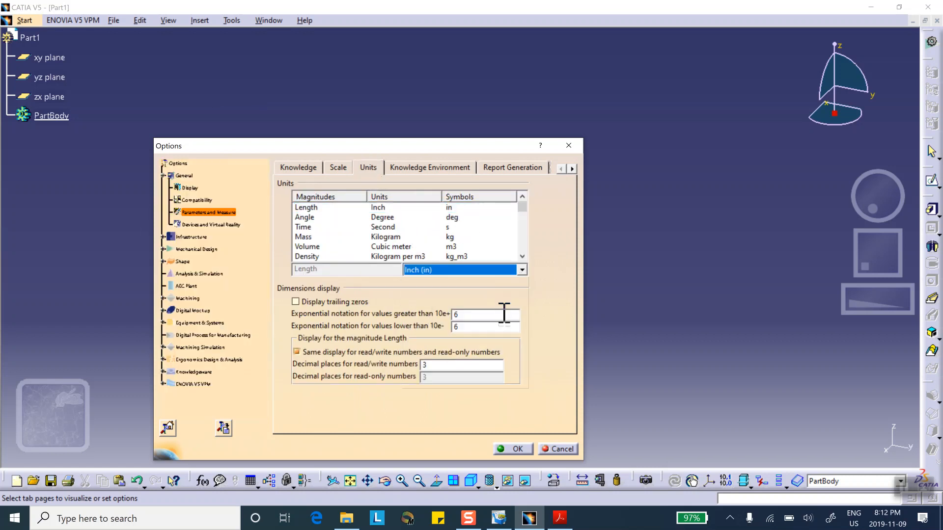
Set the unit for the Pressure magnitude to Lb.force per square inch (psi)
{"action": "left_click", "coordinate": [522, 256]}
{"action": "left_click", "coordinate": [522, 257]}
{"action": "left_click", "coordinate": [522, 257]}
{"action": "left_click", "coordinate": [522, 257]}
{"action": "left_click", "coordinate": [522, 256]}
{"action": "left_click", "coordinate": [522, 257]}
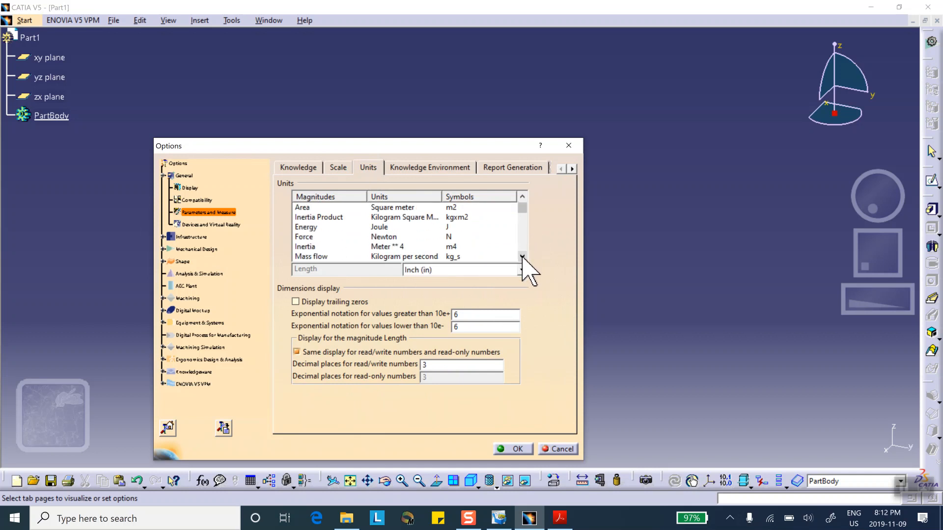
{"action": "left_click", "coordinate": [522, 256]}
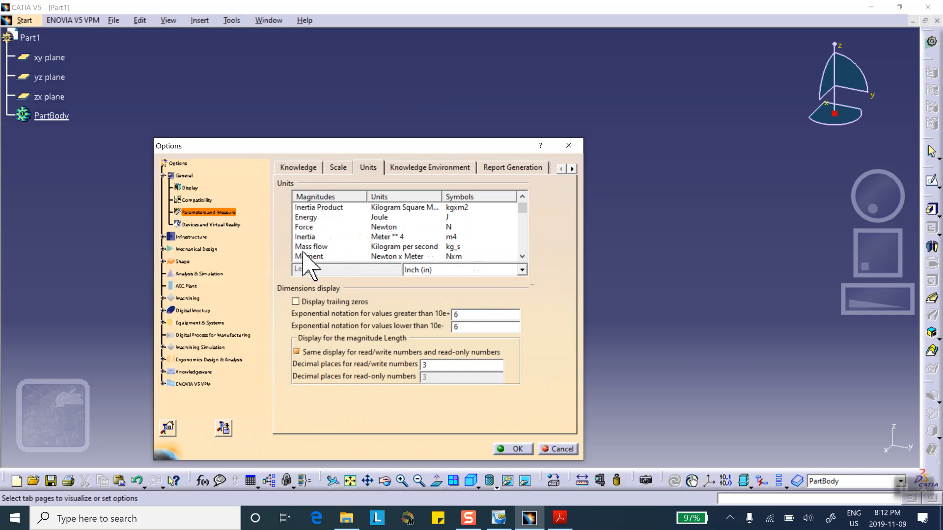
{"action": "scroll", "coordinate": [318, 237], "scroll_direction": "down", "scroll_amount": 1}
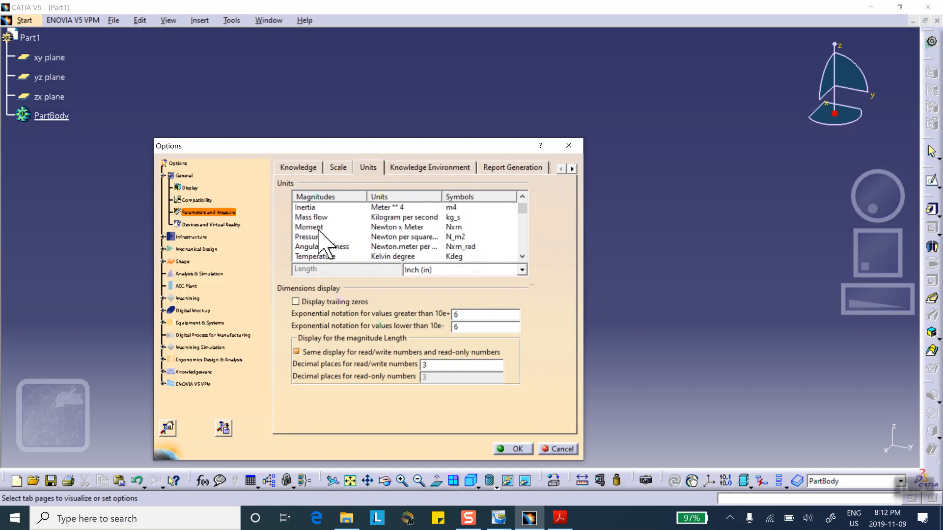
{"action": "left_click", "coordinate": [318, 237]}
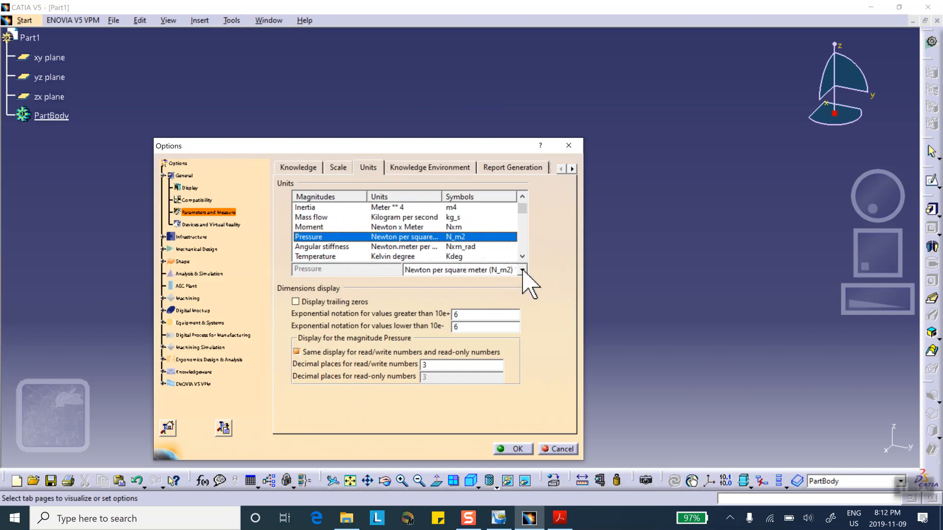
{"action": "left_click", "coordinate": [518, 272]}
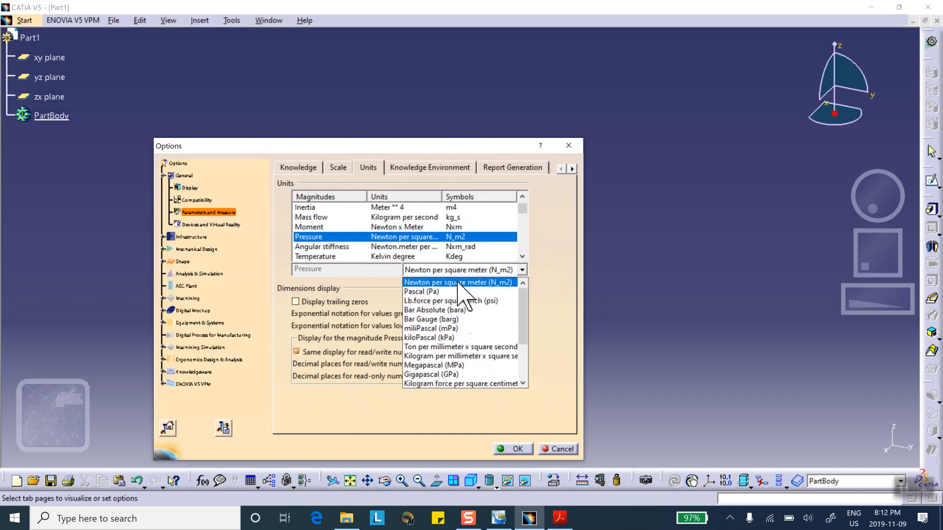
{"action": "left_click", "coordinate": [462, 301]}
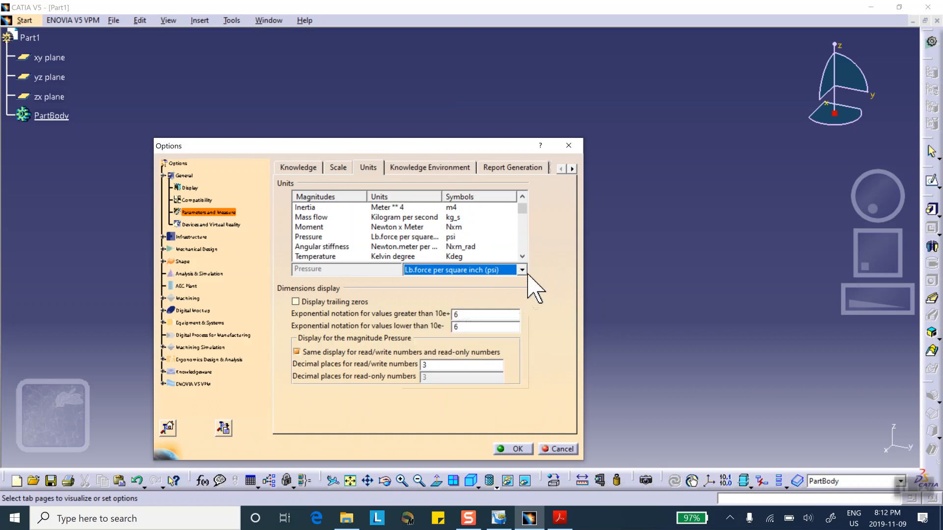
Set the unit for the Force magnitude to Pound Force (lbf) and apply the unit options
{"action": "left_click", "coordinate": [520, 205]}
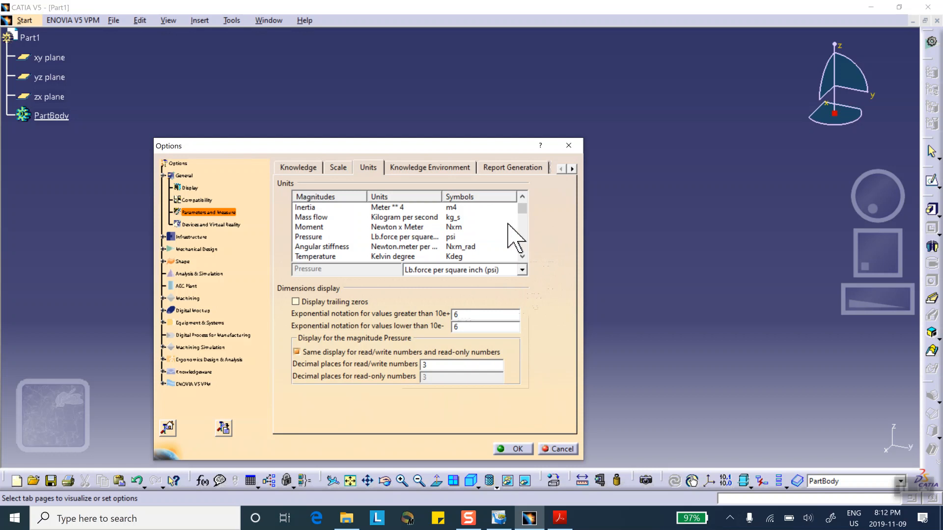
{"action": "left_click", "coordinate": [522, 256]}
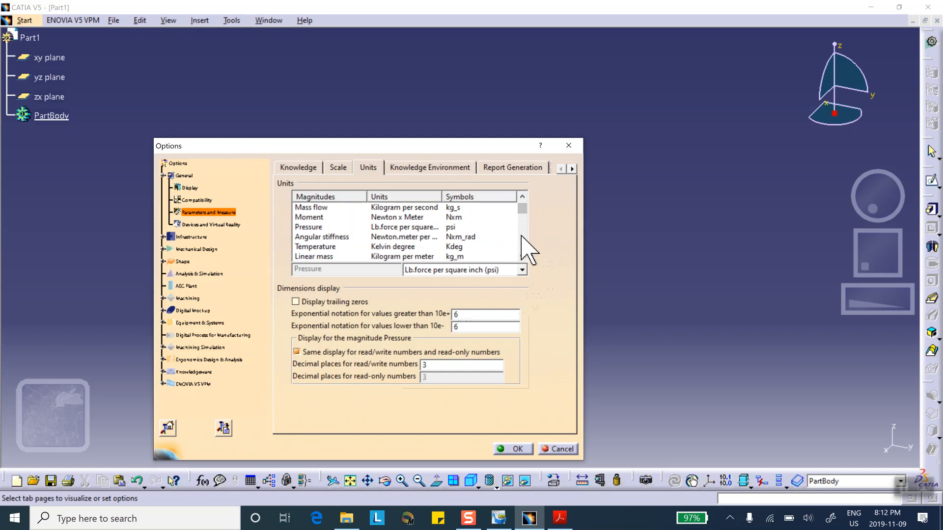
{"action": "scroll", "coordinate": [524, 207], "scroll_direction": "up", "scroll_amount": 2}
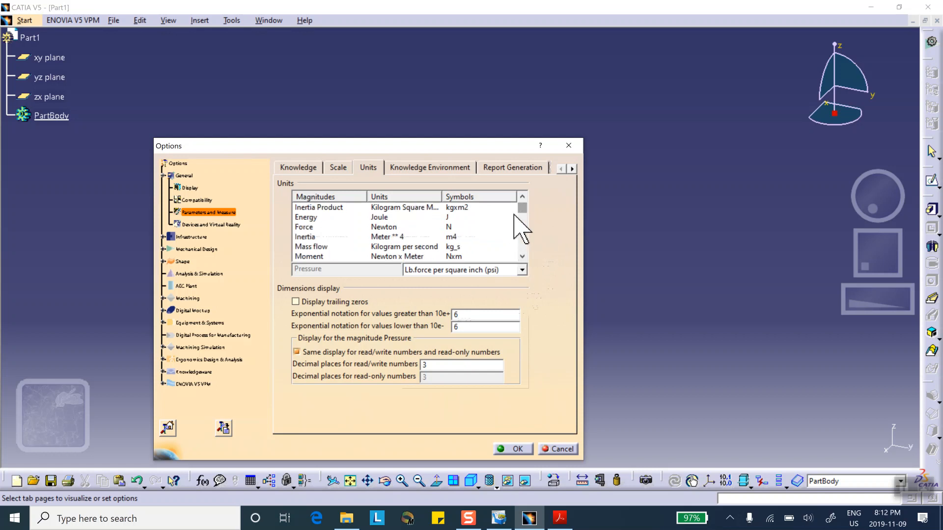
{"action": "left_click", "coordinate": [372, 227]}
{"action": "left_click", "coordinate": [521, 270]}
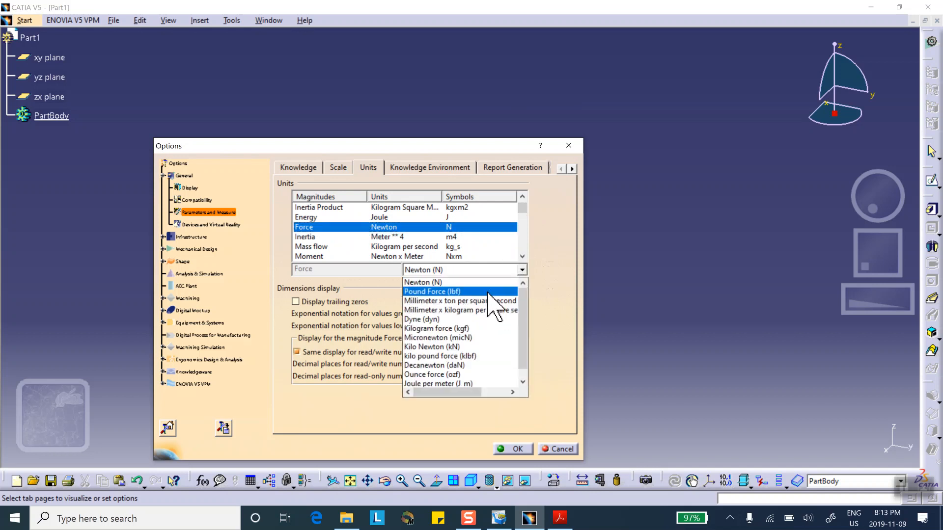
{"action": "left_click", "coordinate": [489, 292]}
{"action": "left_click", "coordinate": [507, 448]}
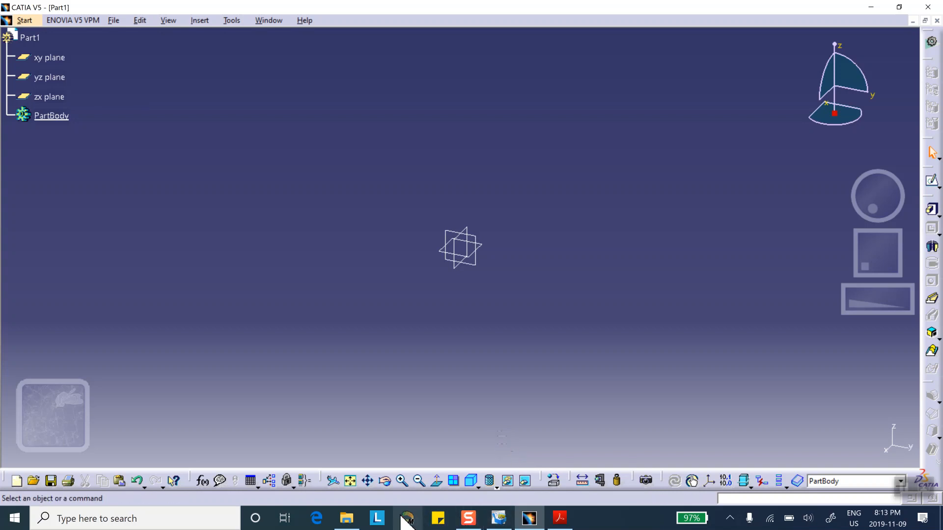
Switch to the chapter 21_R14.pdf tutorial in Acrobat Reader and examine the clamp's problem statement, sketch dimensions and pad settings
{"action": "left_click", "coordinate": [556, 521]}
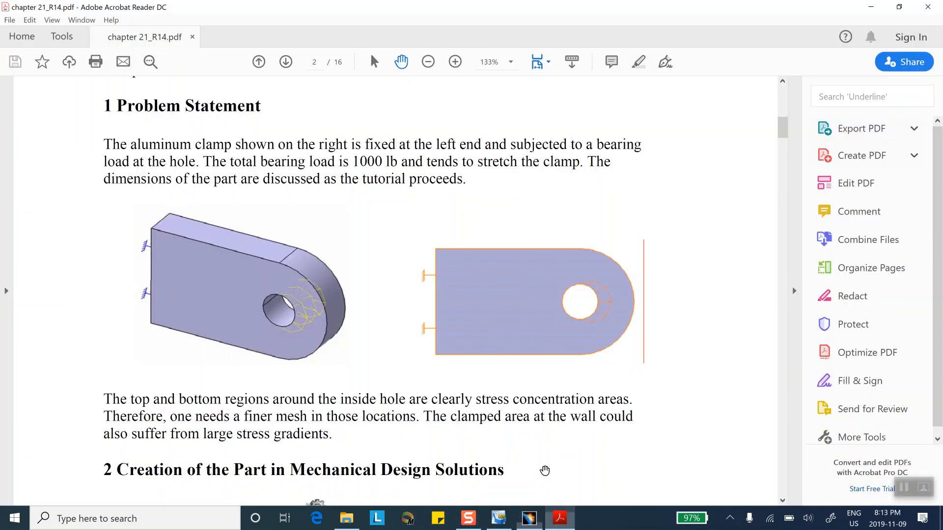
{"action": "scroll", "coordinate": [437, 297], "scroll_direction": "down", "scroll_amount": 4}
{"action": "scroll", "coordinate": [431, 257], "scroll_direction": "down", "scroll_amount": 20}
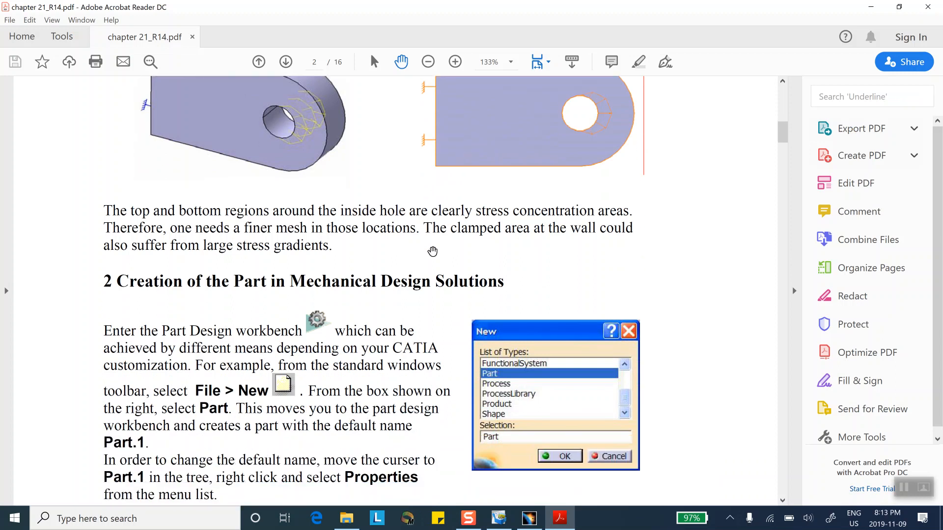
{"action": "scroll", "coordinate": [439, 229], "scroll_direction": "down", "scroll_amount": 16}
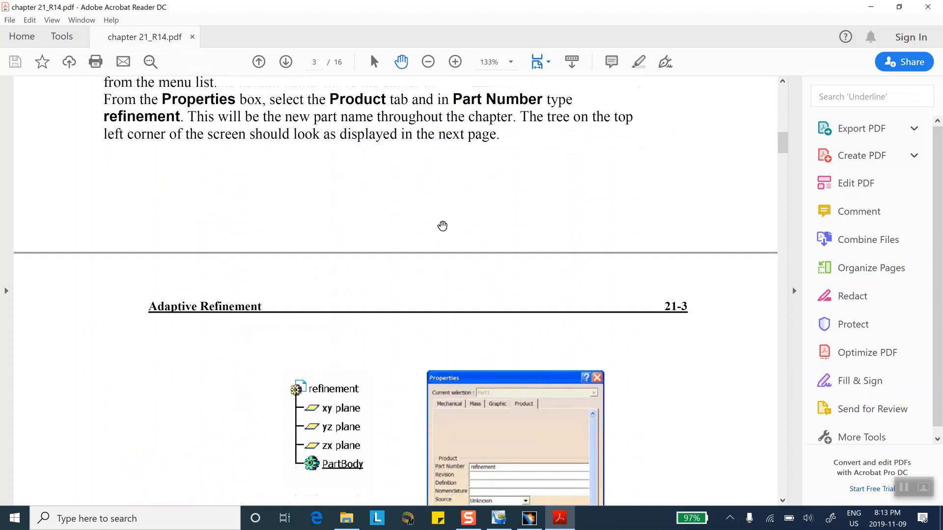
{"action": "scroll", "coordinate": [462, 225], "scroll_direction": "down", "scroll_amount": 5}
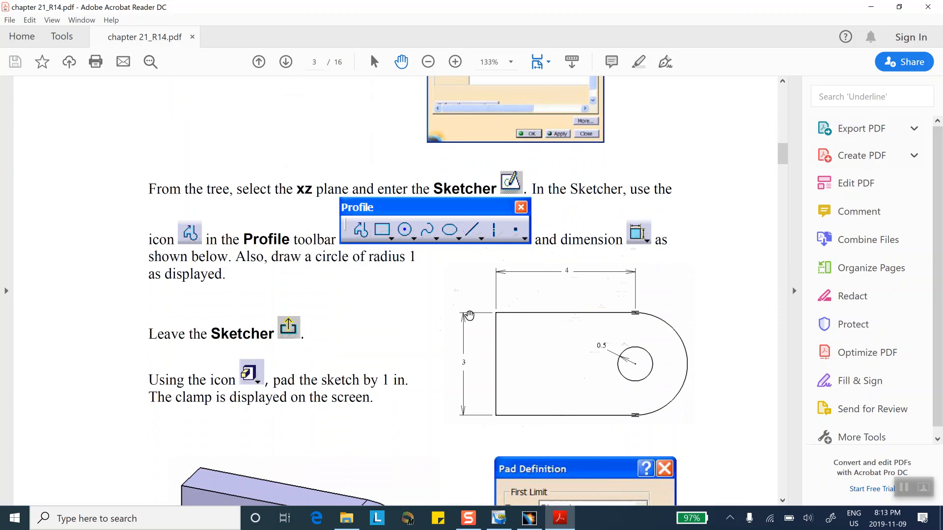
{"action": "scroll", "coordinate": [470, 314], "scroll_direction": "down", "scroll_amount": 5}
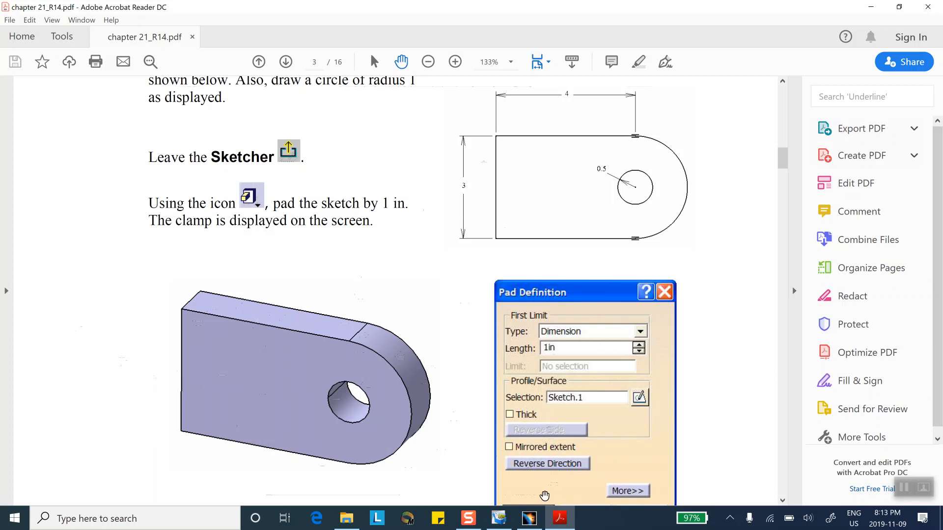
Switch back to CATIA V5 and start a sketch on the yz plane
{"action": "left_click", "coordinate": [529, 518]}
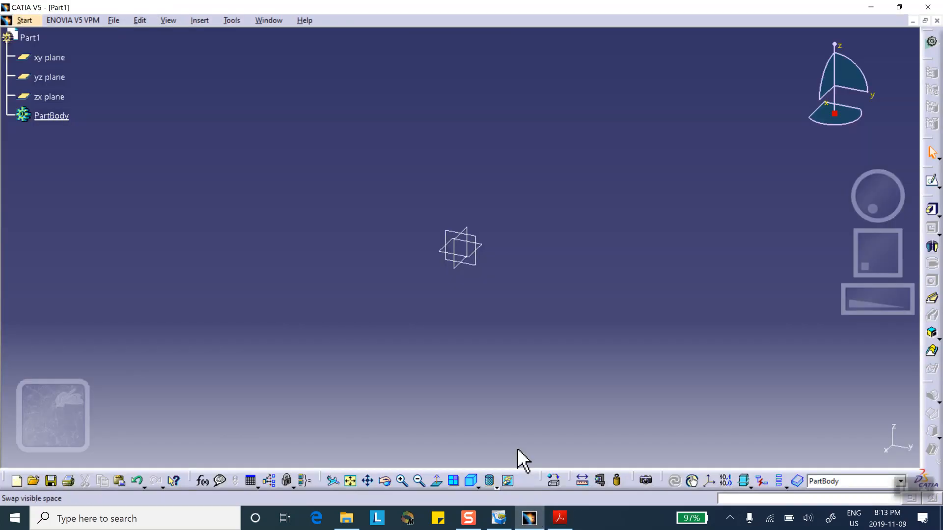
{"action": "left_click", "coordinate": [484, 246]}
{"action": "left_click", "coordinate": [933, 181]}
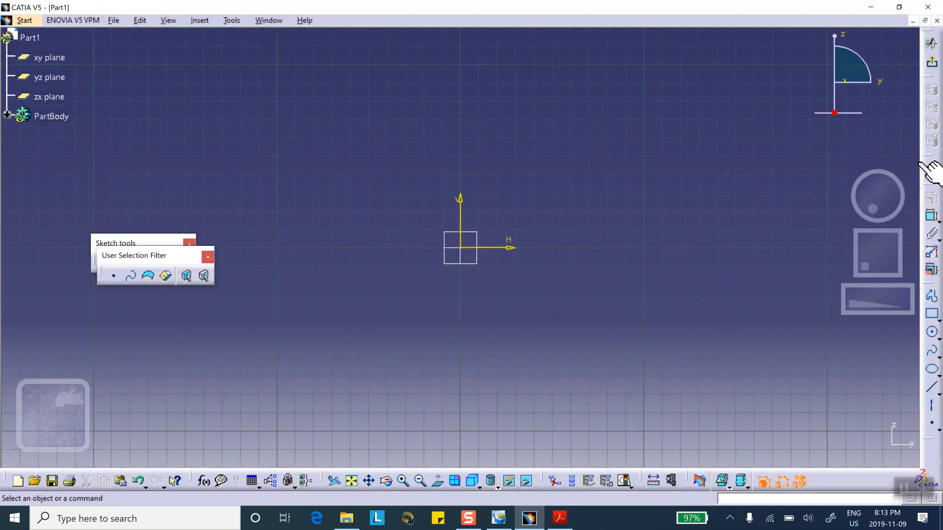
Sketch a closed clamp profile: two horizontal lines about 5.12 in long, a tangent semicircle joining their ends, and a vertical closing line
{"action": "left_click", "coordinate": [933, 297]}
{"action": "left_click", "coordinate": [349, 136]}
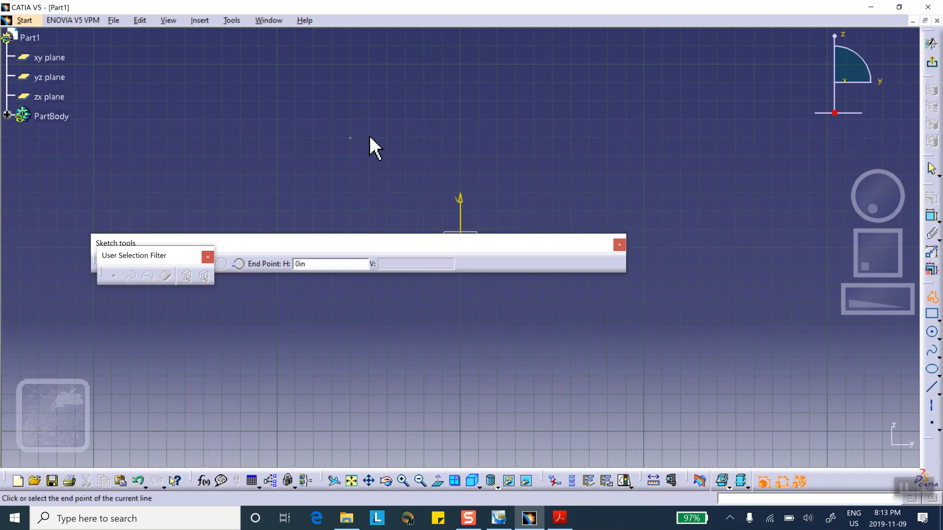
{"action": "left_click", "coordinate": [588, 138]}
{"action": "left_click_drag", "start_coordinate": [588, 138], "coordinate": [684, 412]}
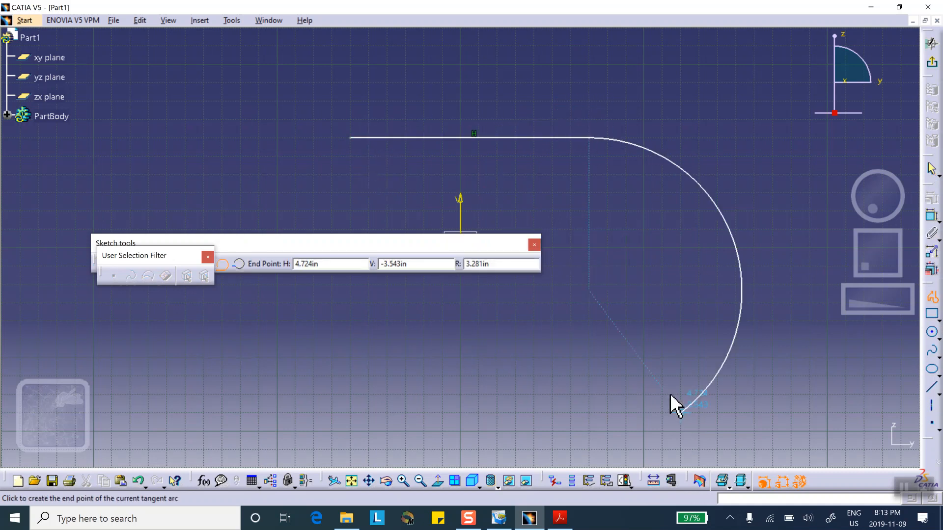
{"action": "left_click", "coordinate": [589, 375]}
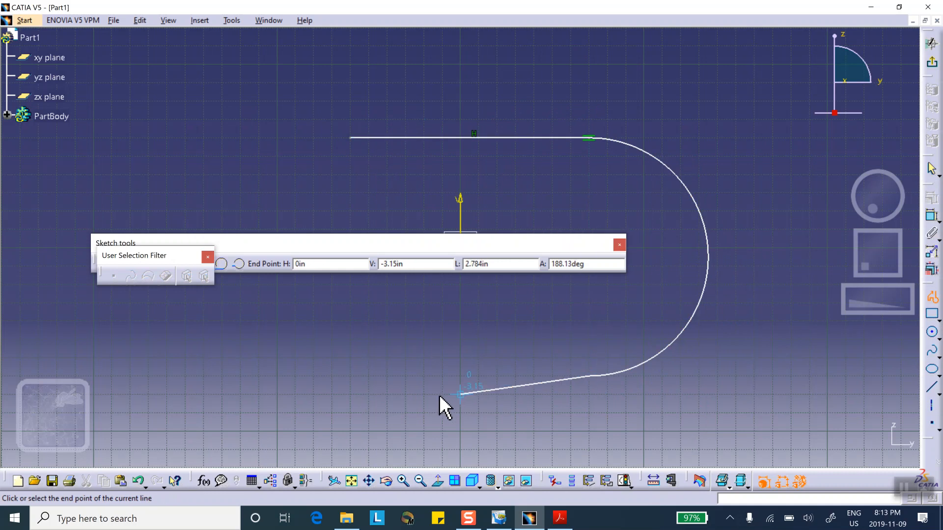
{"action": "left_click", "coordinate": [354, 378]}
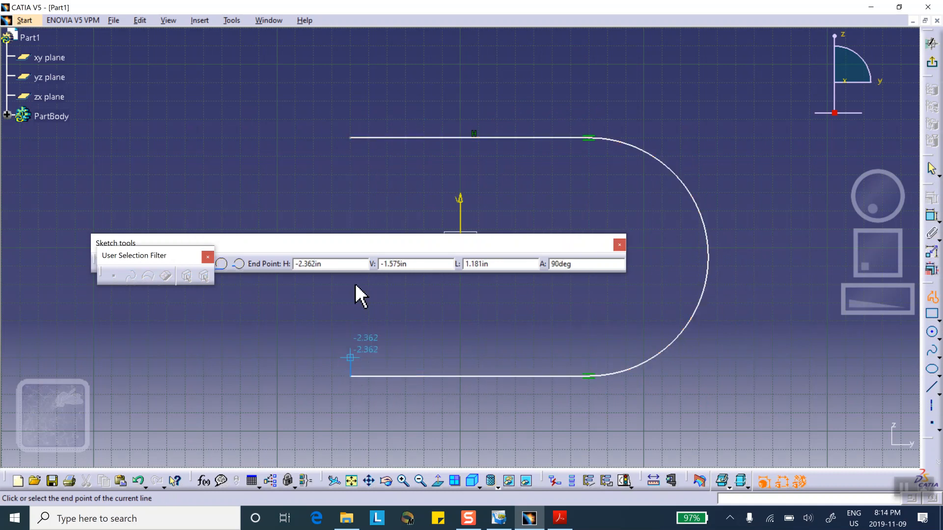
{"action": "left_click", "coordinate": [345, 136]}
{"action": "left_click", "coordinate": [256, 217]}
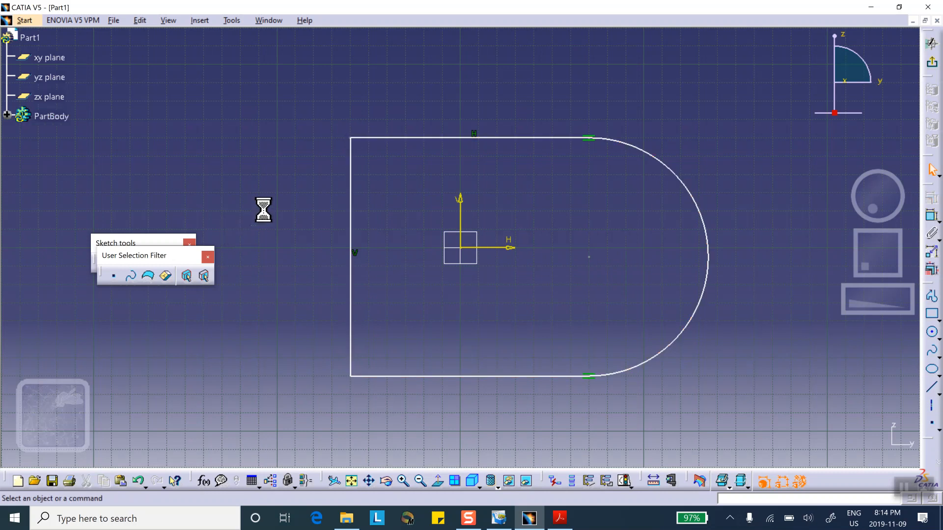
Separate the overlapping User Selection Filter and Sketch tools toolbars and turn off Snap to Point
{"action": "left_click_drag", "start_coordinate": [174, 256], "coordinate": [159, 330]}
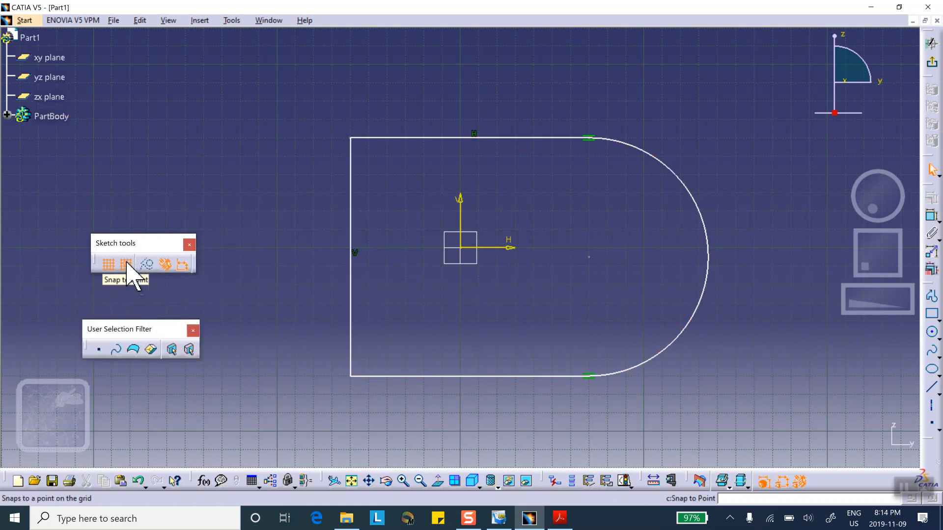
{"action": "left_click", "coordinate": [126, 264]}
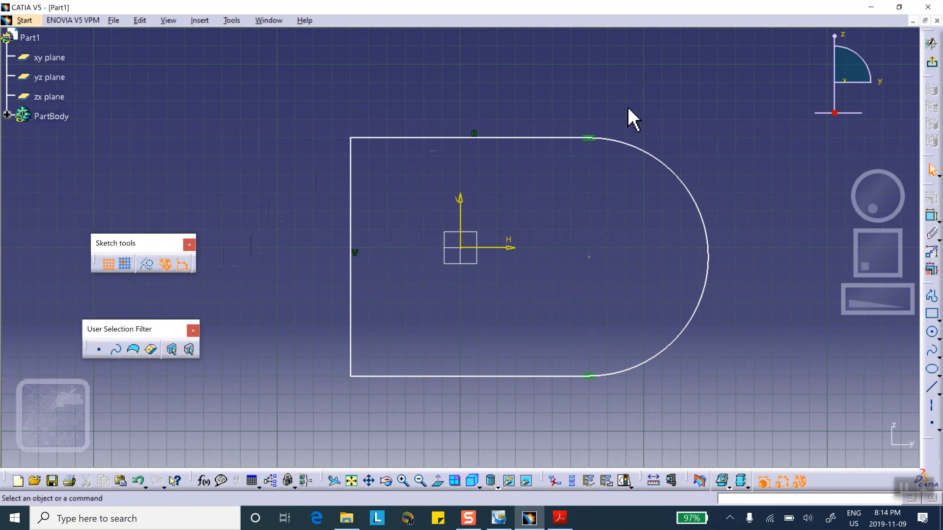
{"action": "left_click", "coordinate": [479, 138]}
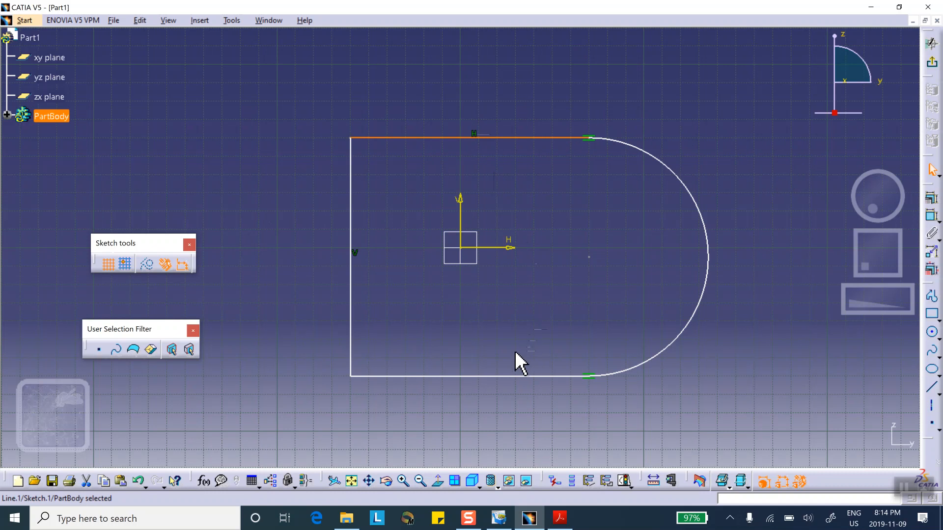
{"action": "left_click", "coordinate": [527, 376]}
{"action": "left_click", "coordinate": [727, 149]}
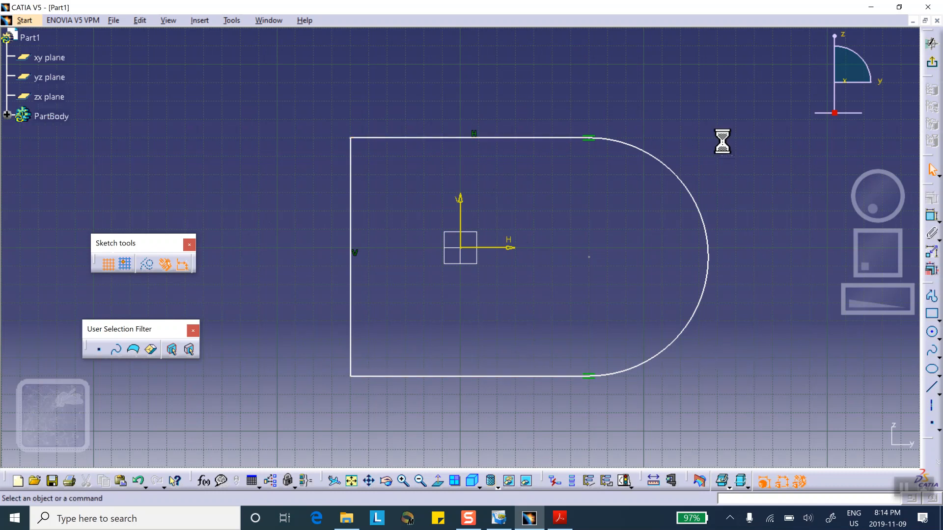
Constrain the upper and lower horizontal lines of the profile to be symmetric about the H axis
{"action": "left_click", "coordinate": [474, 138]}
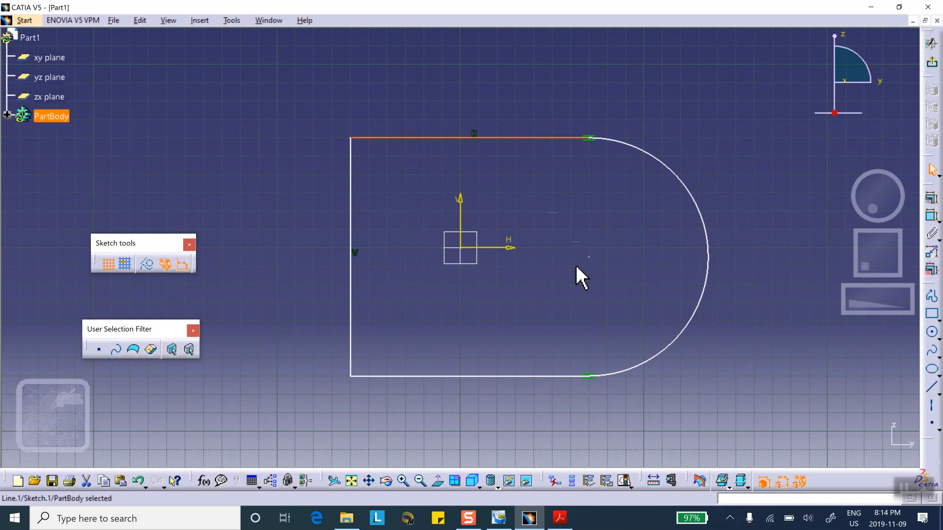
{"action": "left_click", "coordinate": [534, 376], "text": "ctrl"}
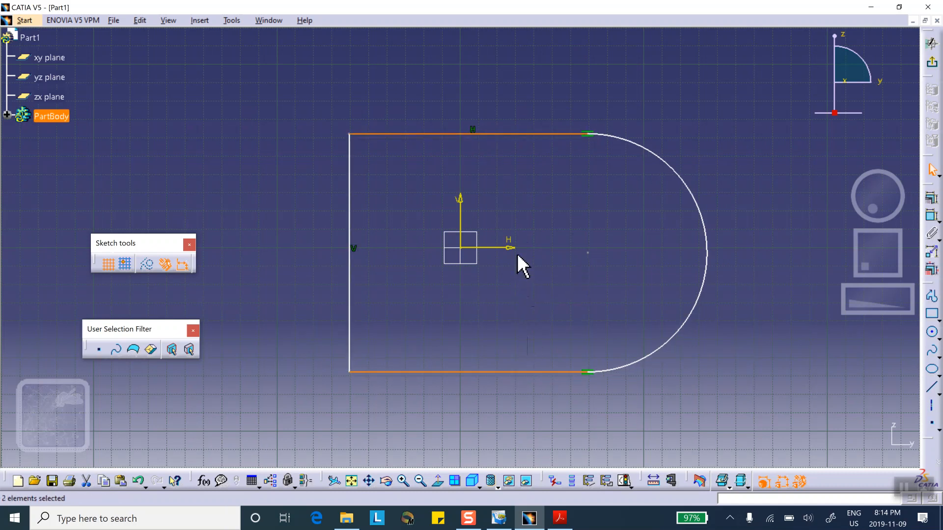
{"action": "left_click", "coordinate": [514, 247], "text": "ctrl"}
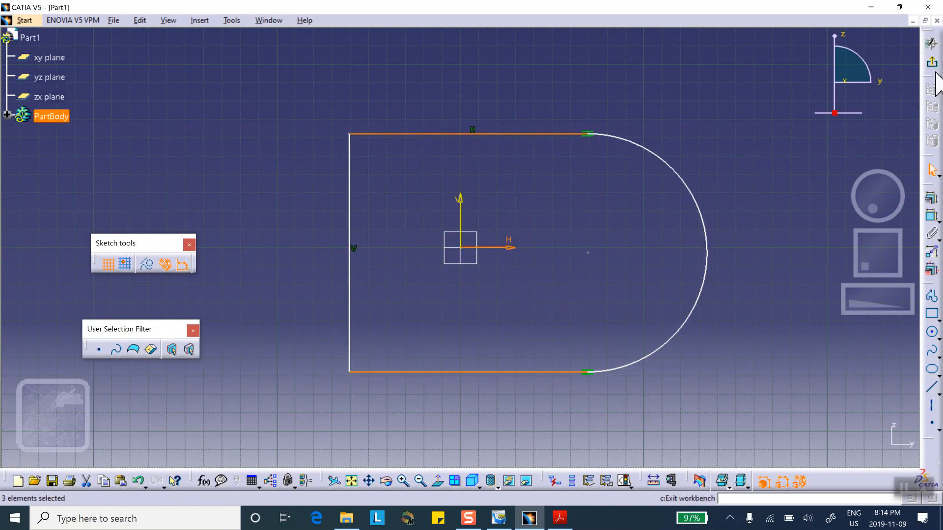
{"action": "left_click", "coordinate": [931, 199]}
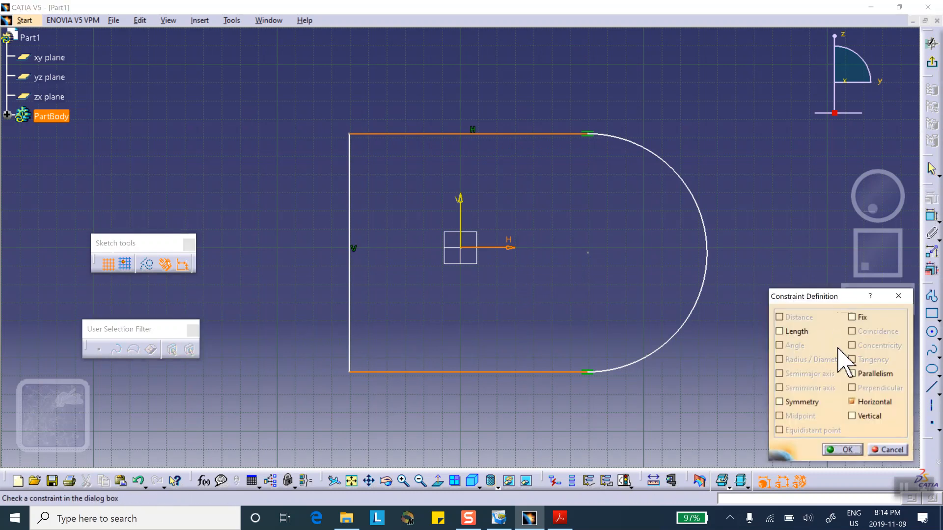
{"action": "left_click", "coordinate": [779, 403]}
{"action": "left_click", "coordinate": [842, 450]}
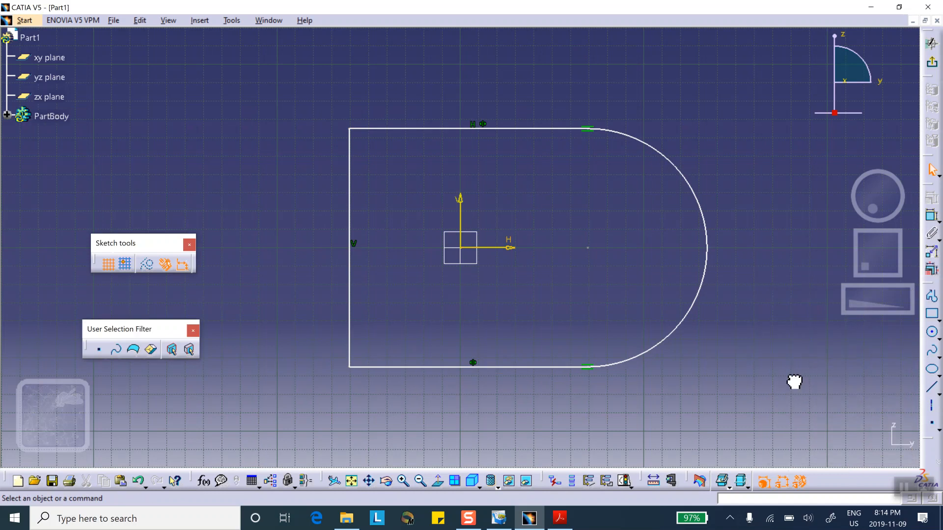
Dimension the vertical closing line of the profile and set its length to 3 in
{"action": "left_click", "coordinate": [933, 216]}
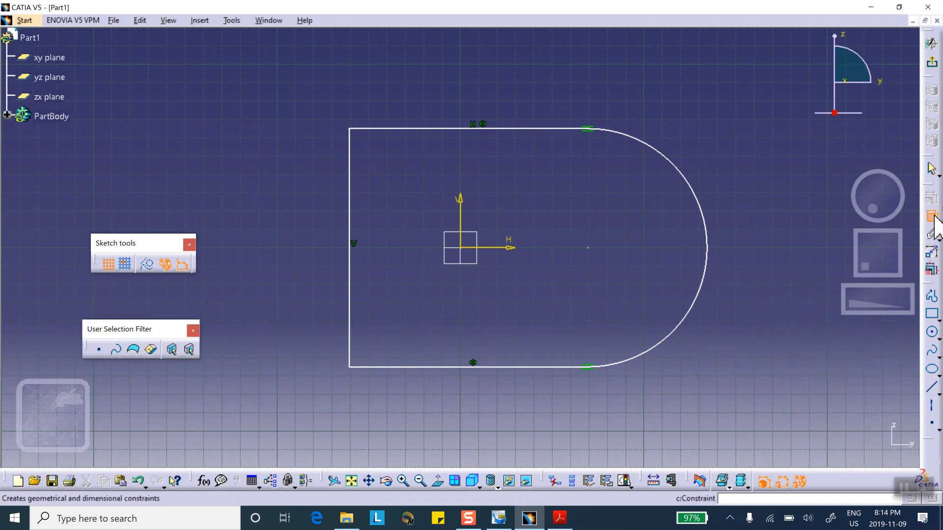
{"action": "left_click", "coordinate": [349, 224]}
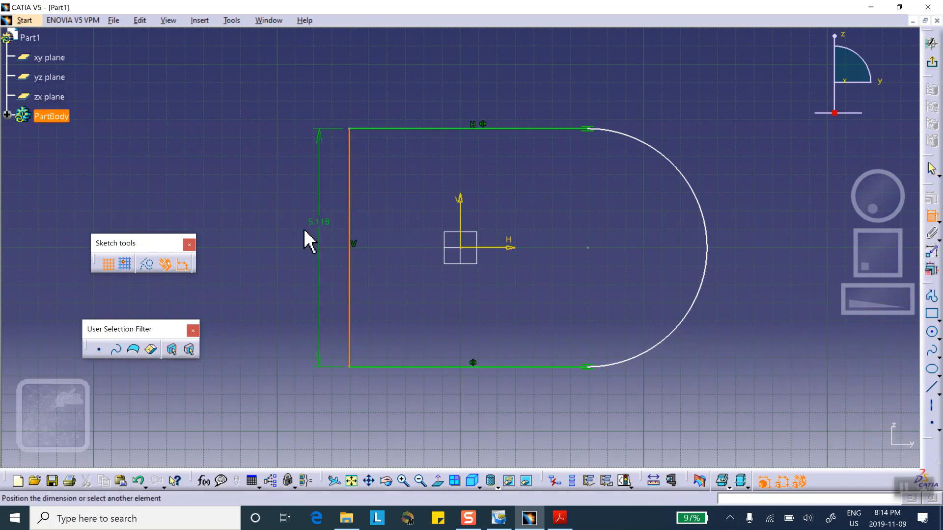
{"action": "left_click", "coordinate": [305, 229]}
{"action": "double_click", "coordinate": [305, 229]}
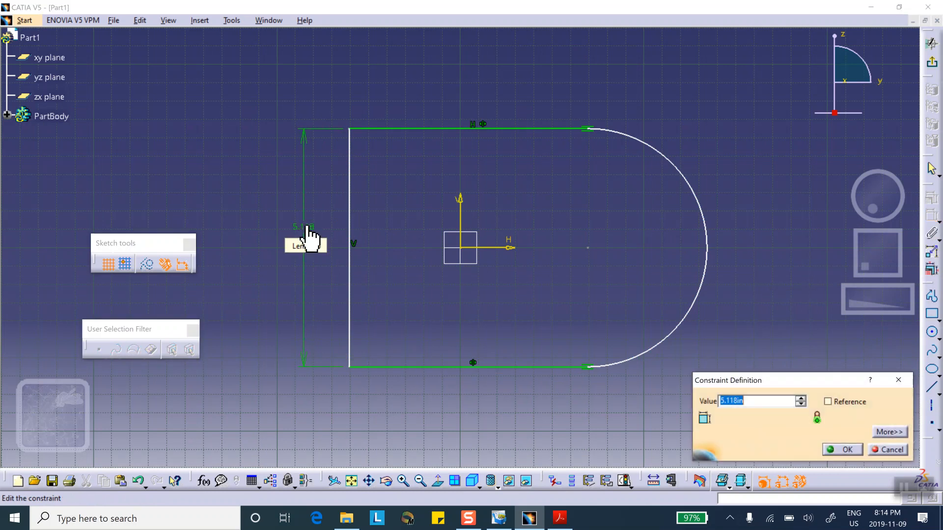
{"action": "type", "text": "3"}
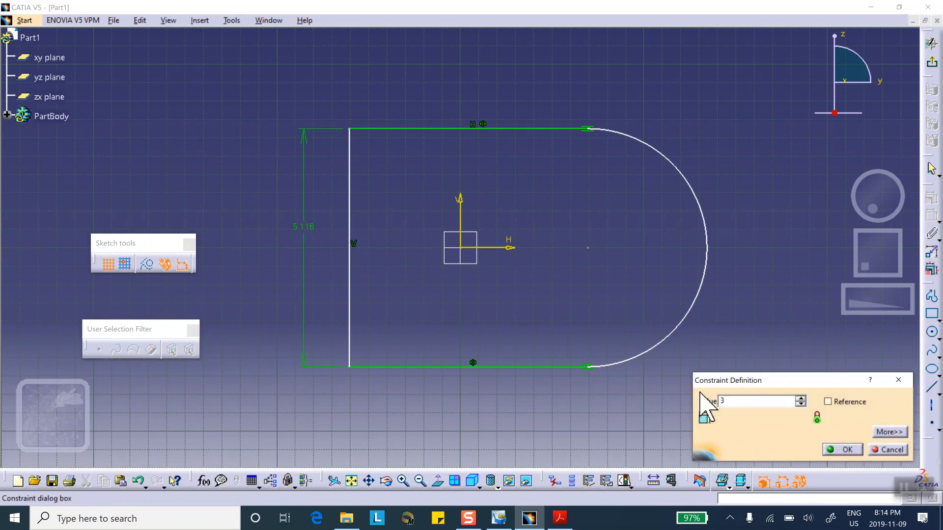
{"action": "left_click", "coordinate": [846, 450]}
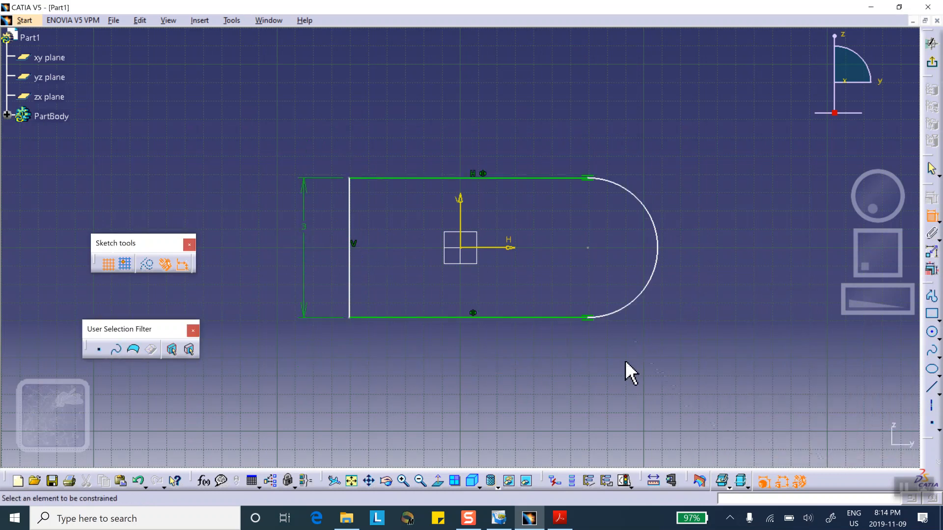
Check the sketch dimensions in the Acrobat Reader tutorial, return to CATIA V5, and constrain the distance between the upper line's endpoints to 4 in
{"action": "left_click", "coordinate": [560, 516]}
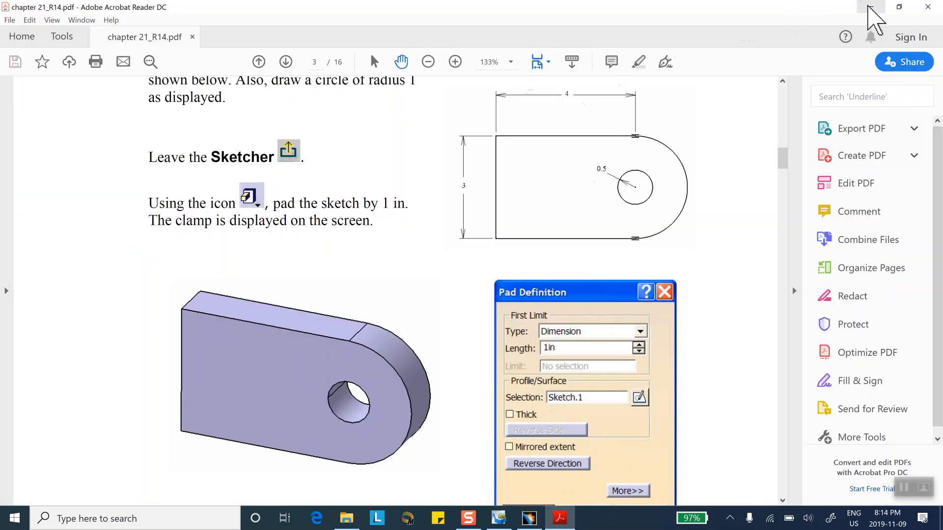
{"action": "left_click", "coordinate": [870, 6]}
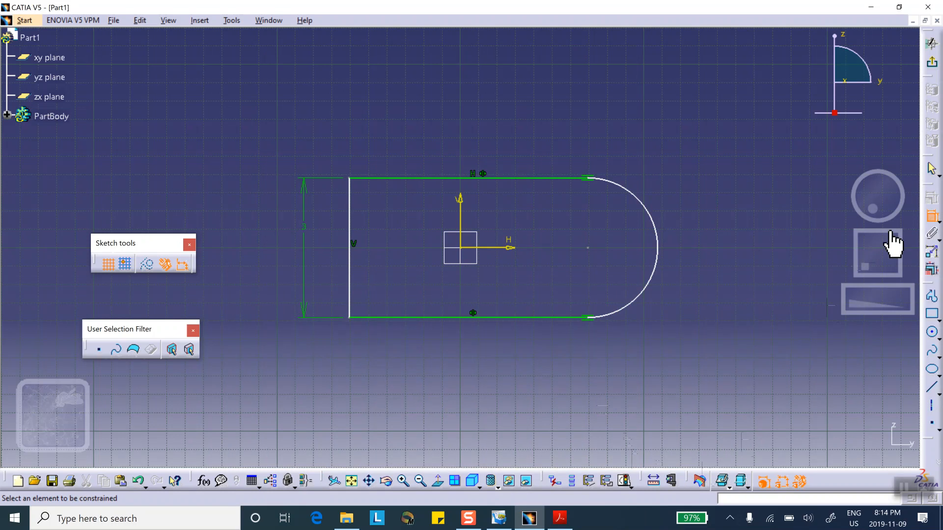
{"action": "left_click", "coordinate": [349, 178]}
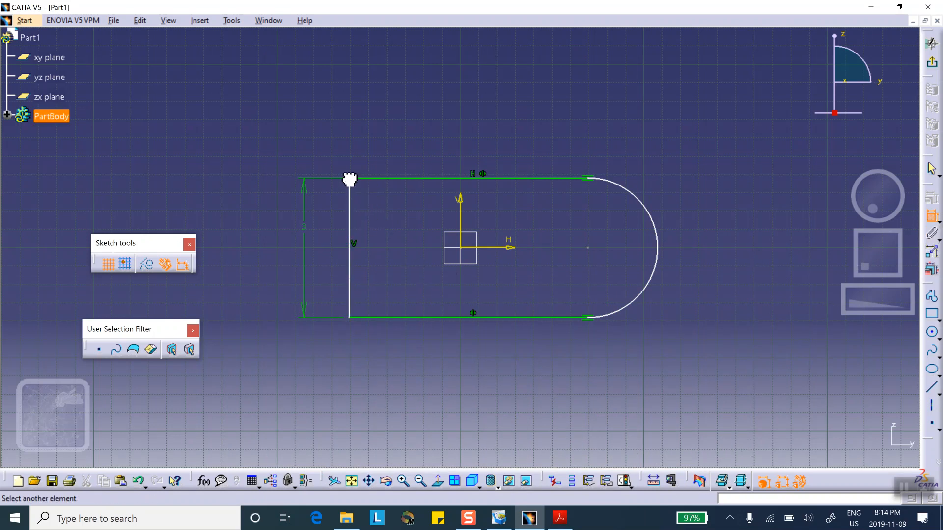
{"action": "left_click", "coordinate": [589, 178]}
{"action": "left_click", "coordinate": [501, 131]}
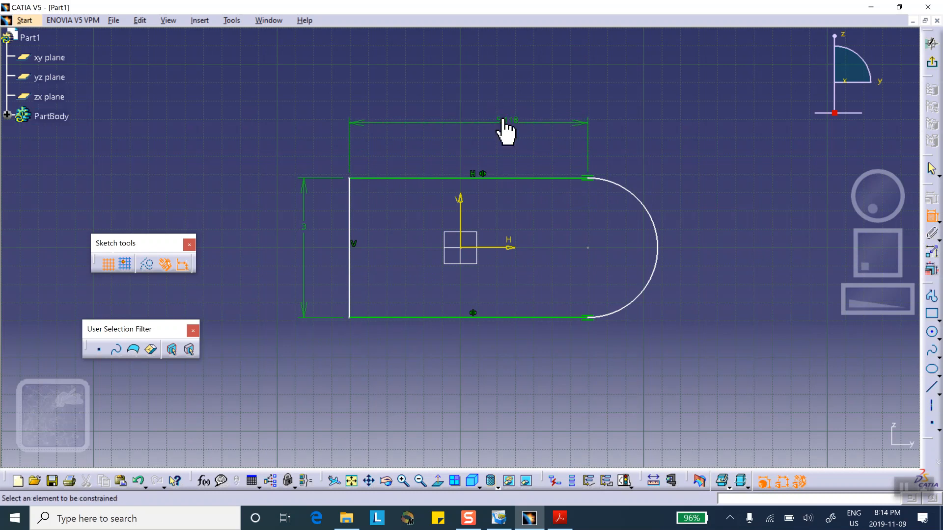
{"action": "double_click", "coordinate": [505, 123]}
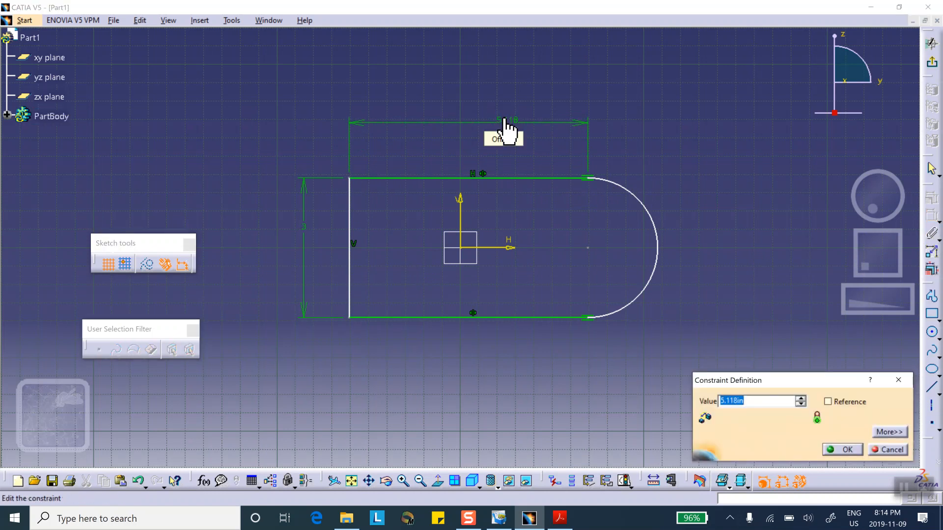
{"action": "type", "text": "4"}
{"action": "left_click", "coordinate": [843, 449]}
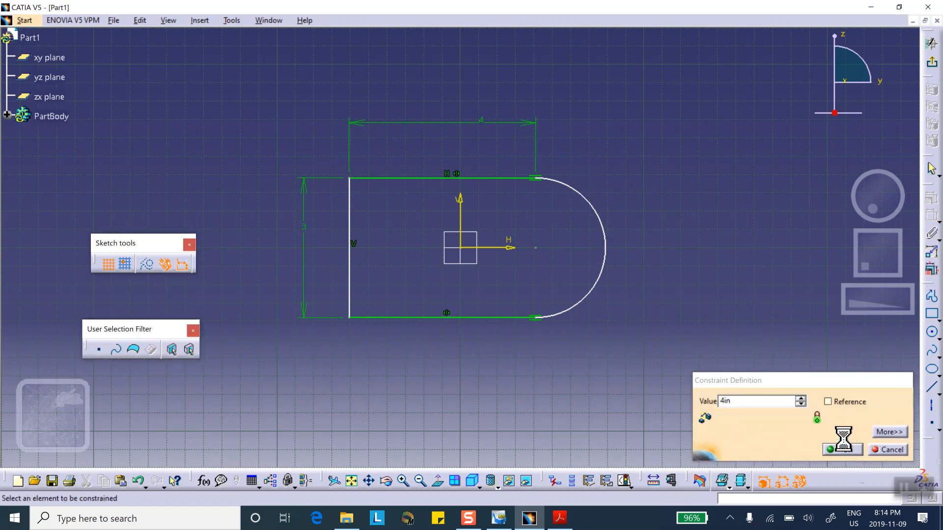
Draw a circle at the center of the semicircular end and set its diameter to 1 in
{"action": "left_click", "coordinate": [931, 333]}
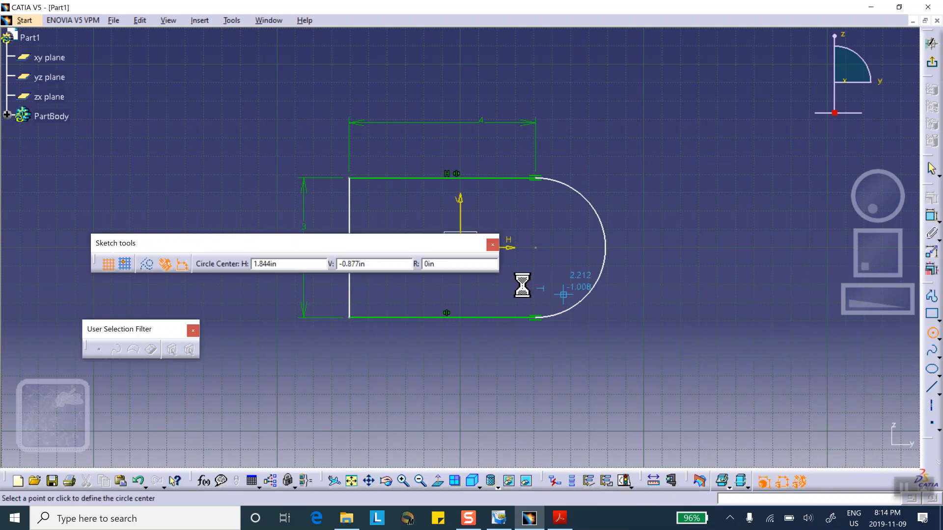
{"action": "left_click", "coordinate": [535, 248]}
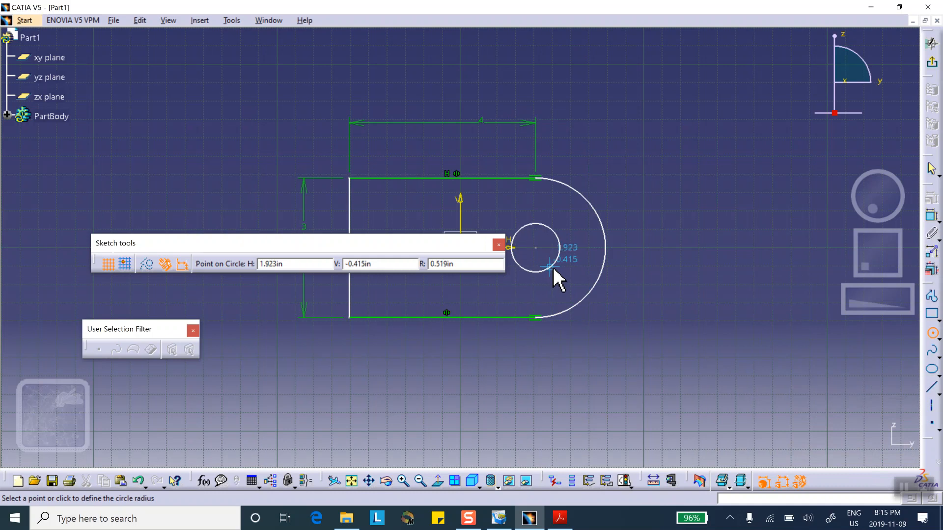
{"action": "left_click", "coordinate": [555, 268]}
{"action": "left_click", "coordinate": [931, 216]}
{"action": "left_click", "coordinate": [562, 236]}
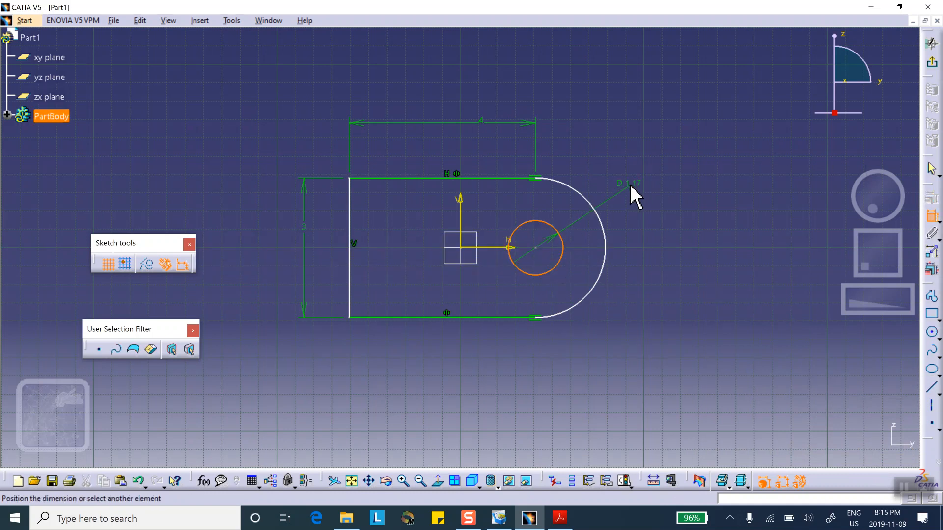
{"action": "left_click", "coordinate": [633, 182]}
{"action": "type", "text": "1in"}
{"action": "left_click", "coordinate": [841, 449]}
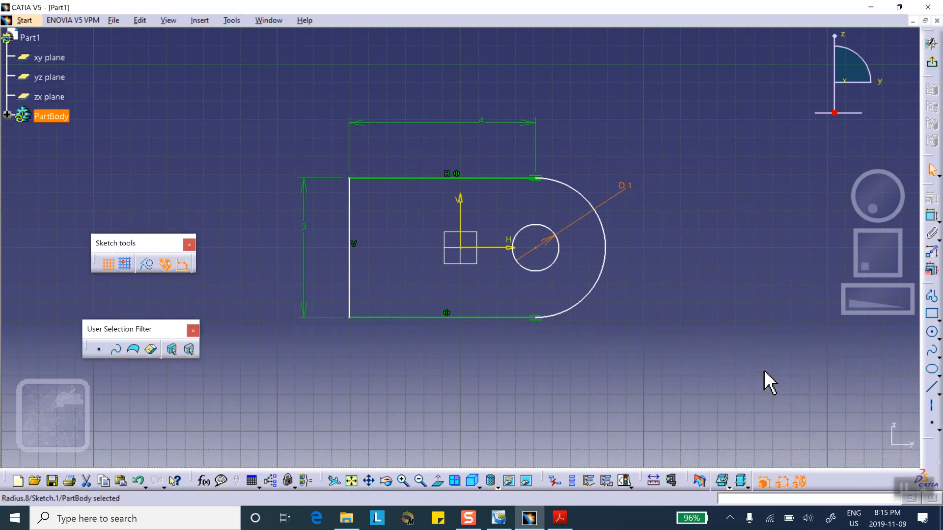
Exit the sketch and pad the profile with a length of 0.5 in and mirrored extent
{"action": "left_click", "coordinate": [932, 63]}
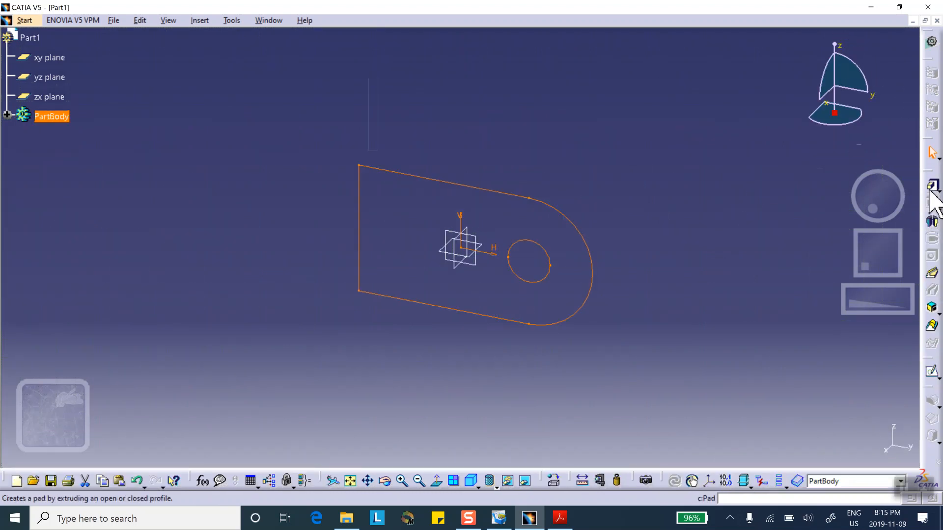
{"action": "left_click", "coordinate": [931, 185]}
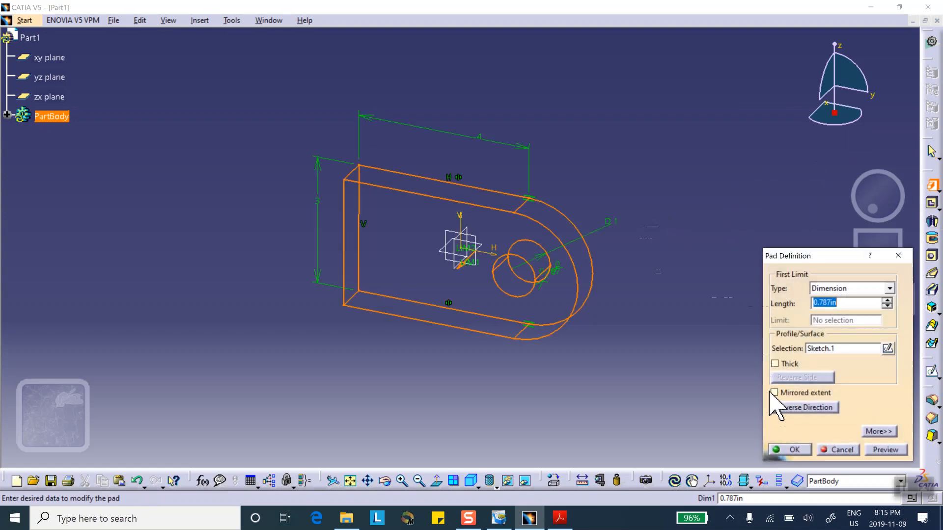
{"action": "left_click", "coordinate": [774, 393]}
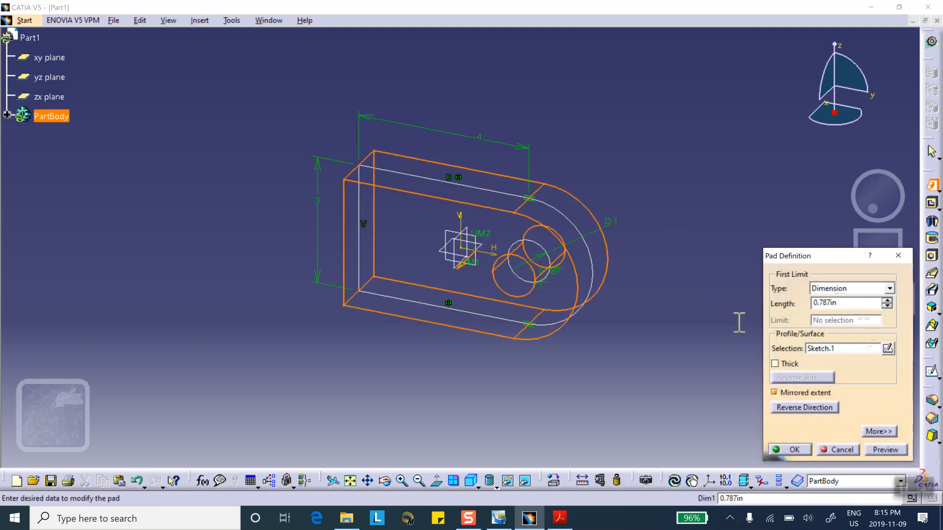
{"action": "type", "text": ".5"}
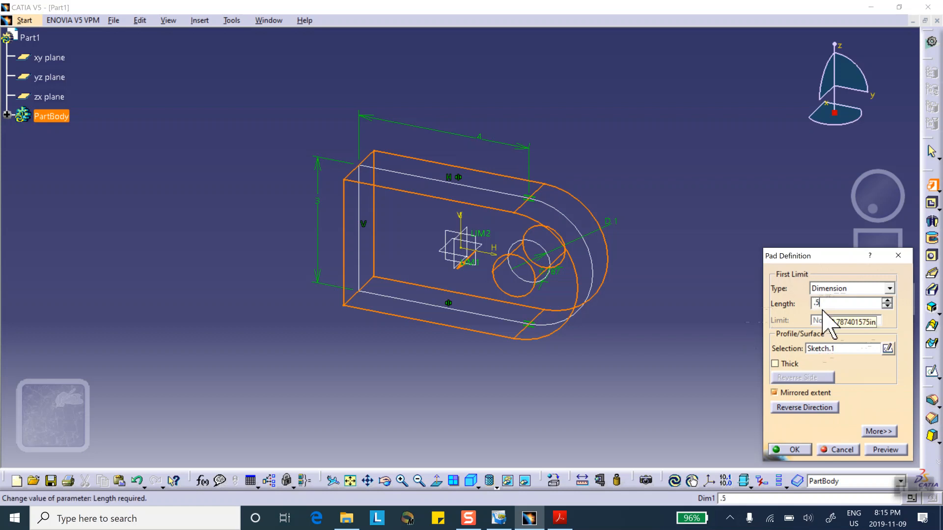
{"action": "left_click", "coordinate": [794, 442]}
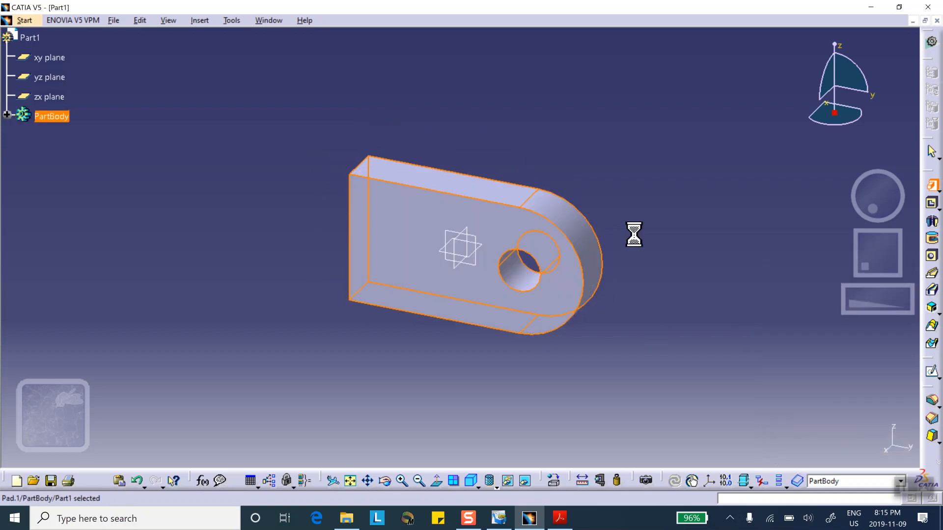
Display the clamp shaded with edges and apply the Aluminium metal material to the whole part
{"action": "left_click", "coordinate": [495, 481]}
{"action": "left_click", "coordinate": [514, 432]}
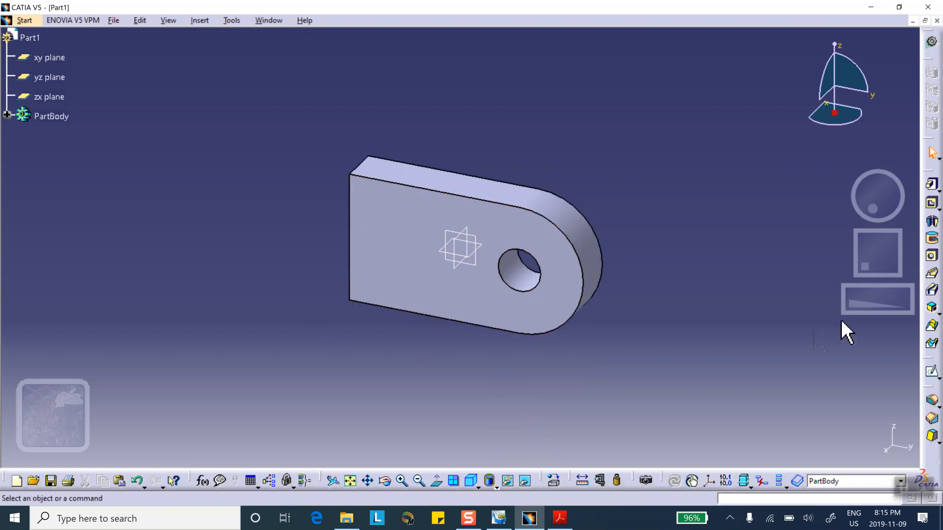
{"action": "left_click", "coordinate": [555, 481]}
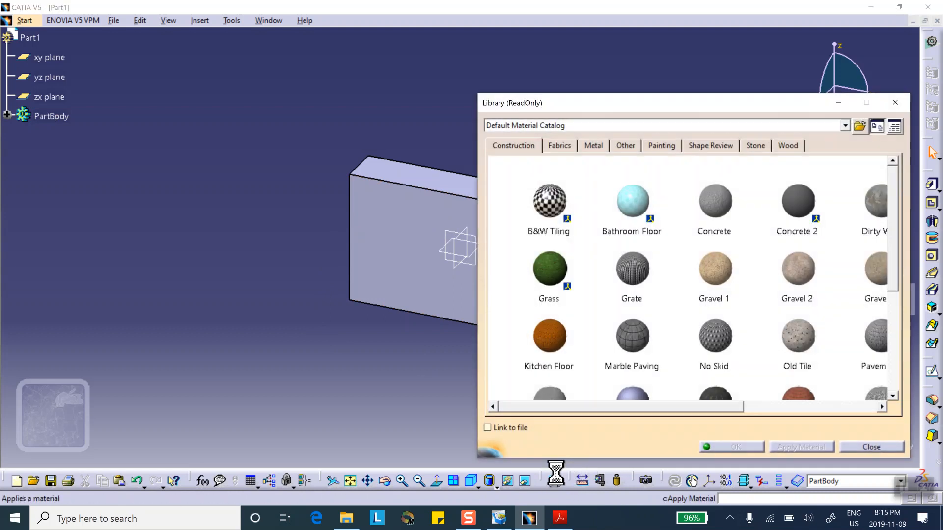
{"action": "left_click", "coordinate": [594, 144]}
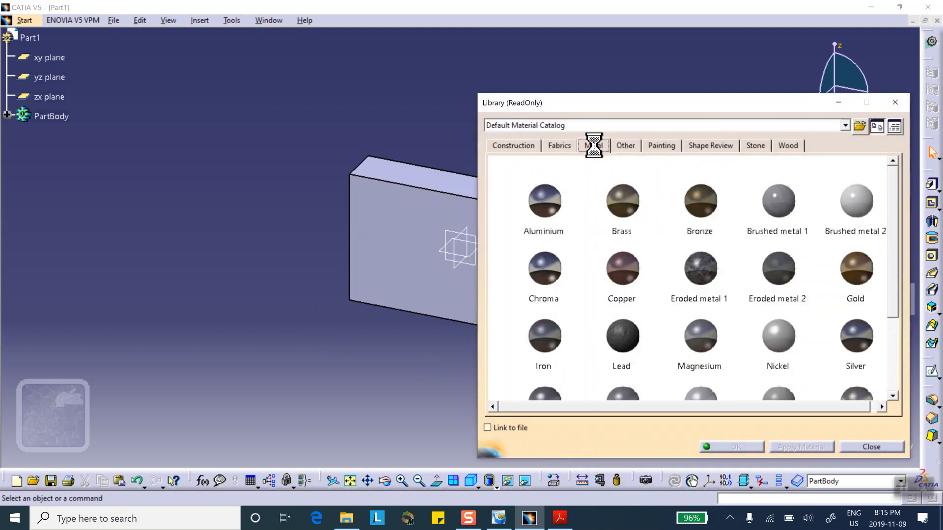
{"action": "left_click", "coordinate": [547, 201]}
{"action": "left_click", "coordinate": [30, 38]}
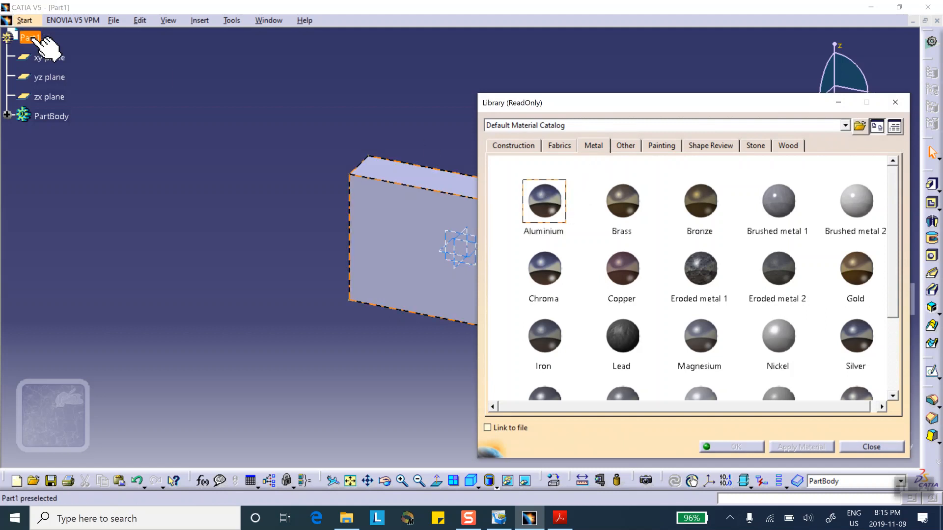
{"action": "left_click", "coordinate": [737, 447]}
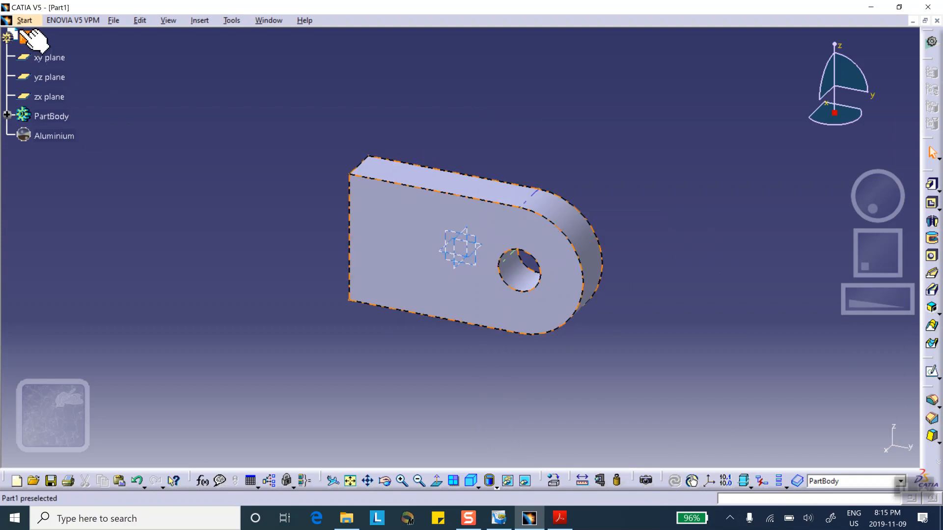
Save the part through Save Management as Part1.CATPart in a new Desktop folder named adaptive-refinment
{"action": "left_click", "coordinate": [115, 20]}
{"action": "left_click", "coordinate": [151, 156]}
{"action": "left_click", "coordinate": [452, 44]}
{"action": "left_click", "coordinate": [120, 89]}
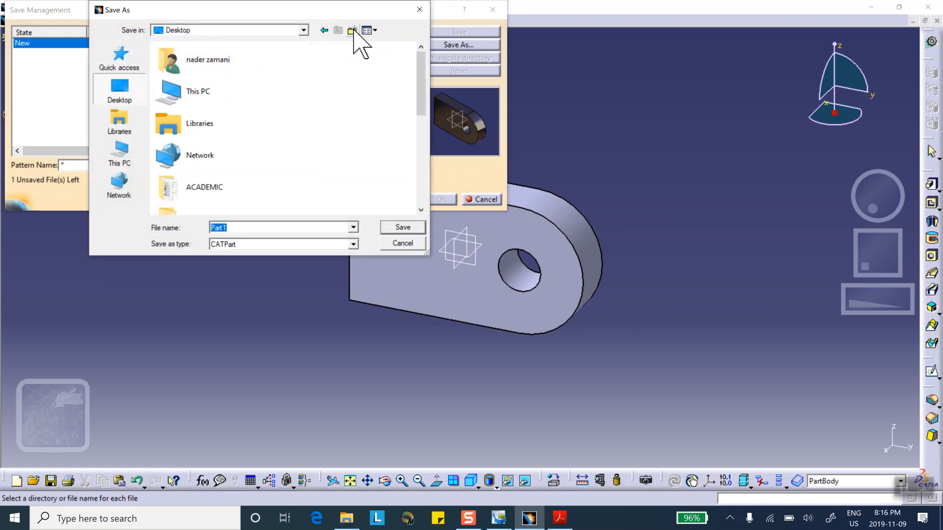
{"action": "key", "text": "ctrl+shift+n"}
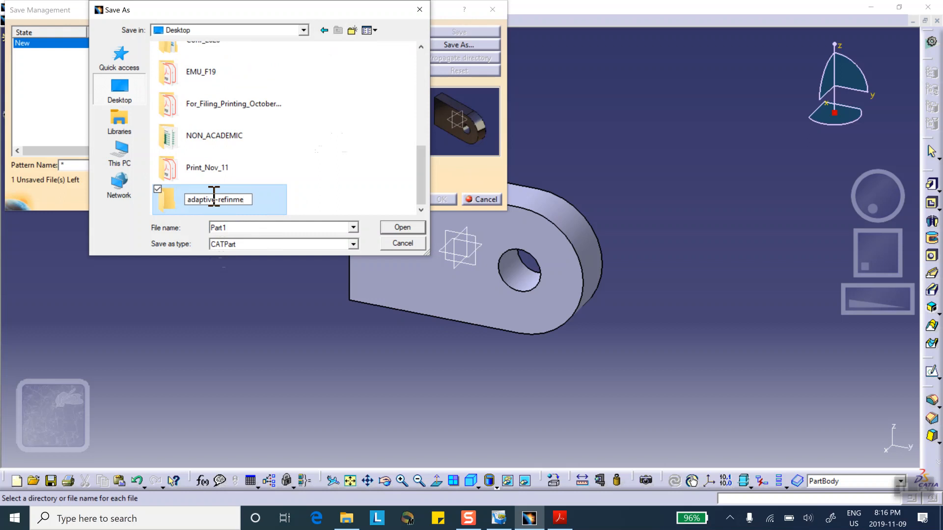
{"action": "left_click", "coordinate": [403, 227]}
{"action": "left_click", "coordinate": [404, 228]}
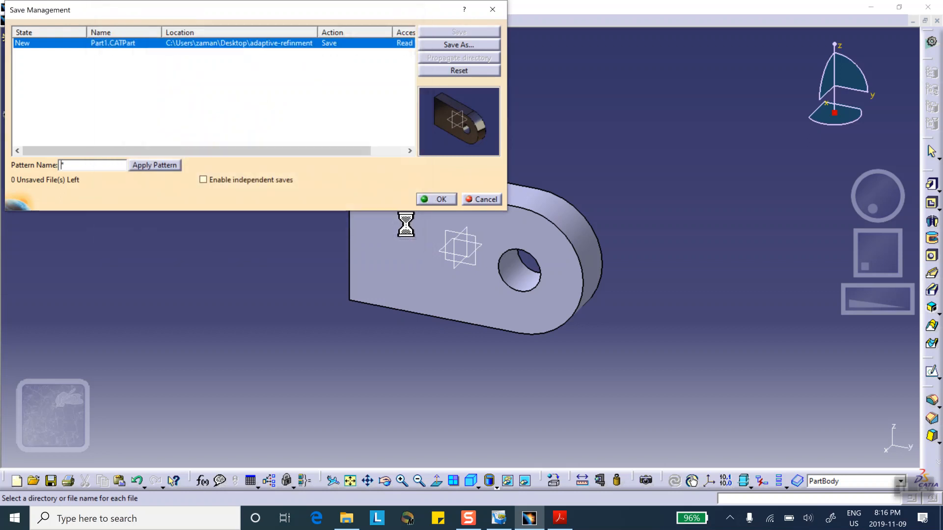
{"action": "left_click", "coordinate": [439, 199]}
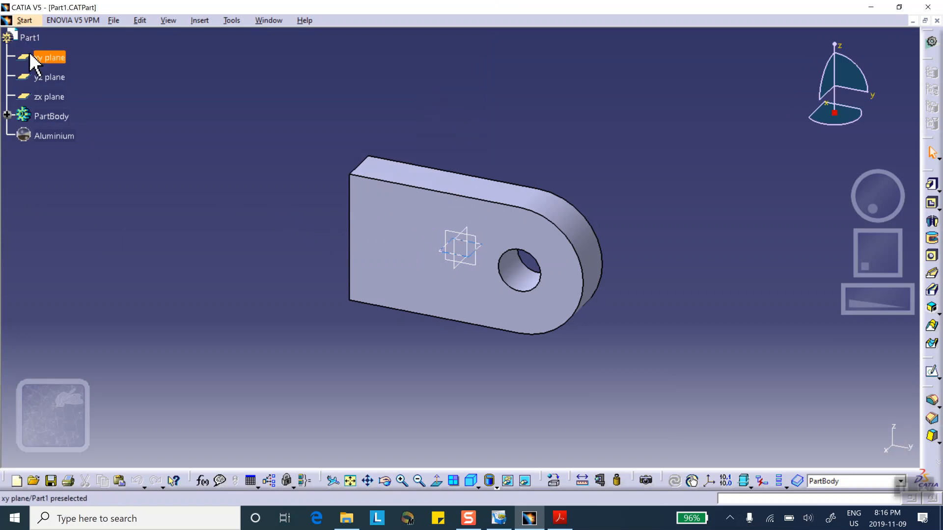
Start a structural analysis of the clamp part with a Static Analysis case
{"action": "left_click", "coordinate": [25, 21]}
{"action": "mouse_move", "coordinate": [62, 79]}
{"action": "left_click", "coordinate": [199, 94]}
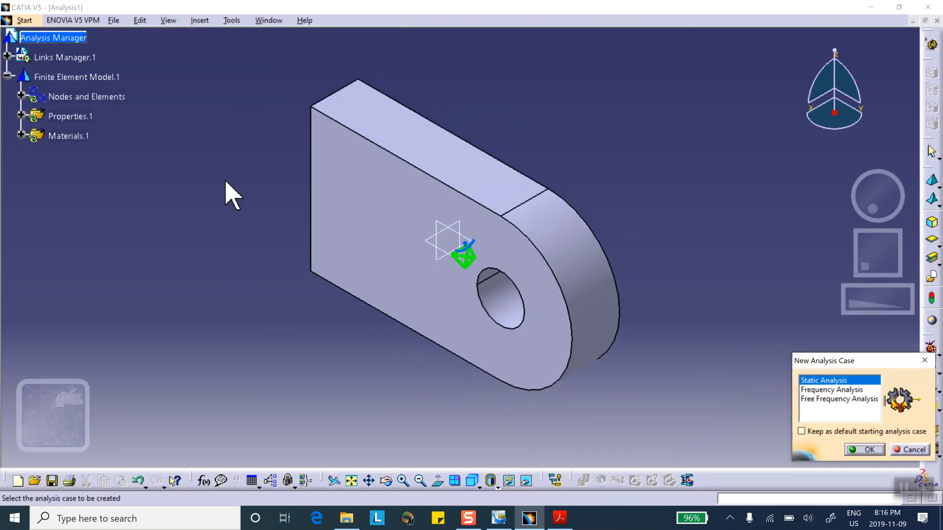
{"action": "left_click", "coordinate": [869, 448]}
Open the part's OCTREE tetrahedron mesh parameters and accept the default size, sag and linear element type
{"action": "left_click", "coordinate": [21, 97]}
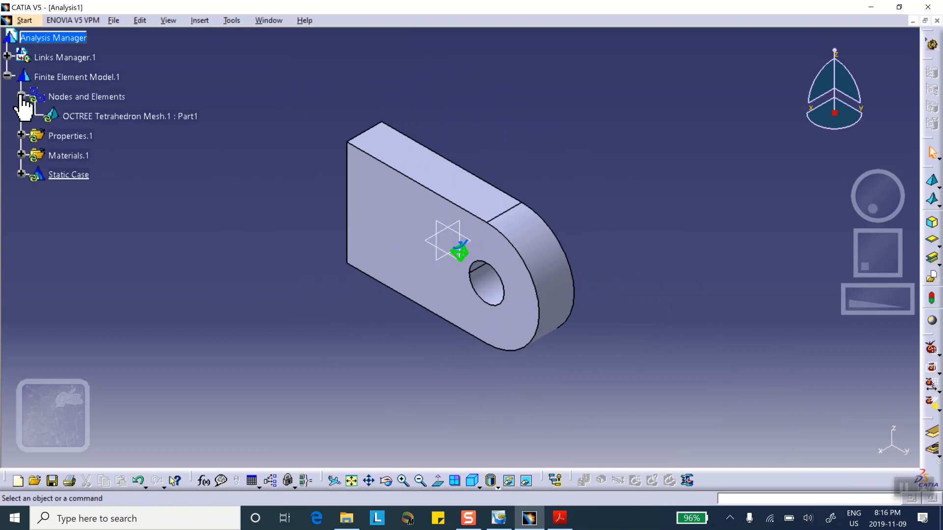
{"action": "double_click", "coordinate": [114, 116]}
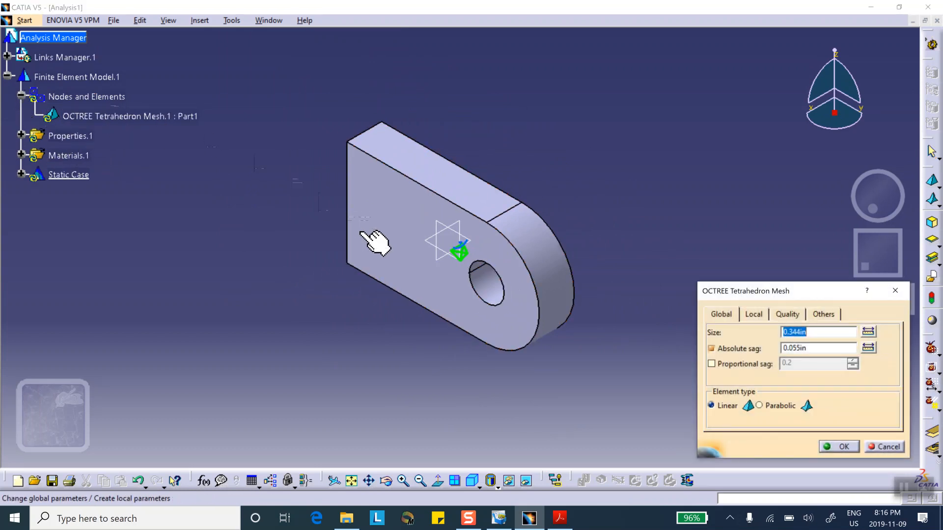
{"action": "left_click", "coordinate": [838, 447]}
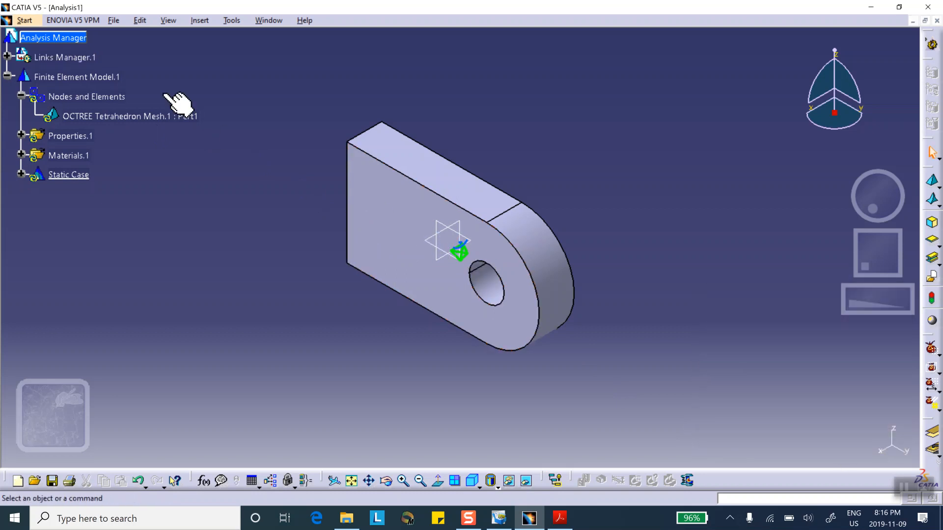
{"action": "left_click", "coordinate": [81, 96]}
{"action": "right_click", "coordinate": [81, 96]}
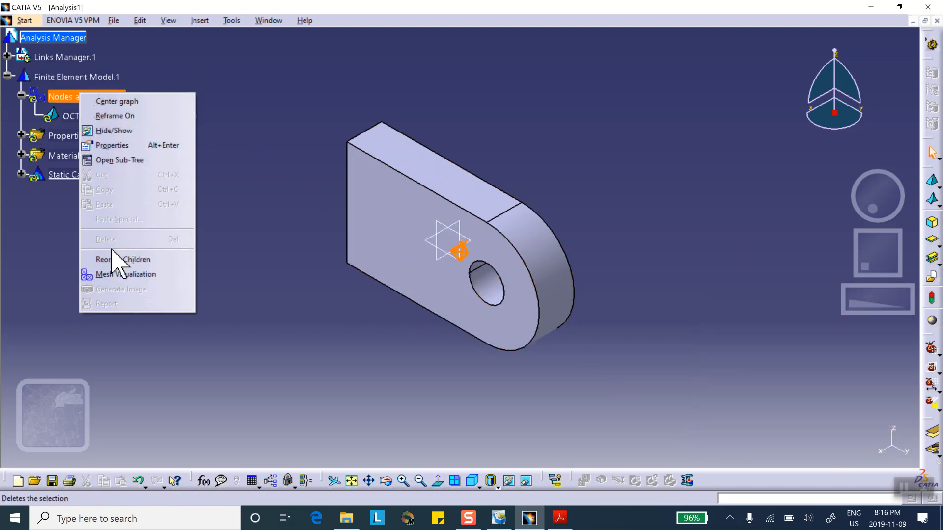
{"action": "left_click", "coordinate": [120, 259]}
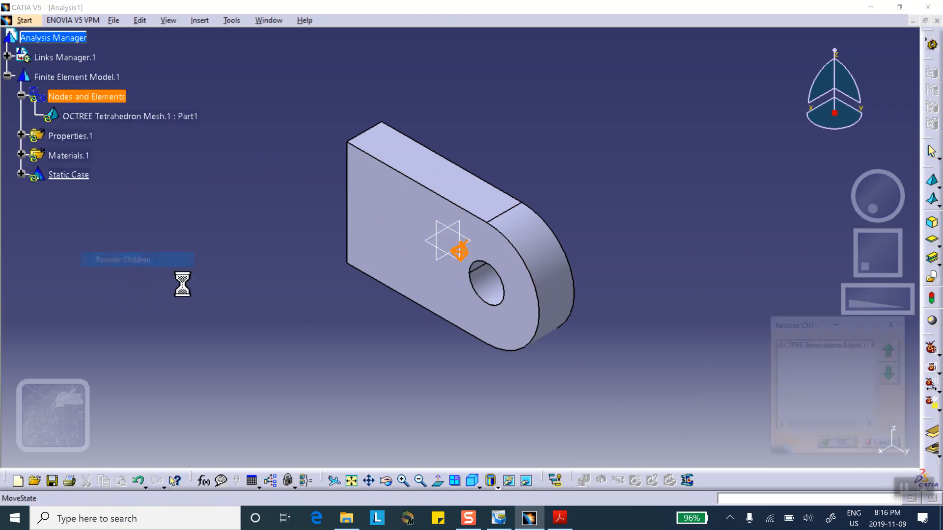
{"action": "left_click", "coordinate": [841, 446]}
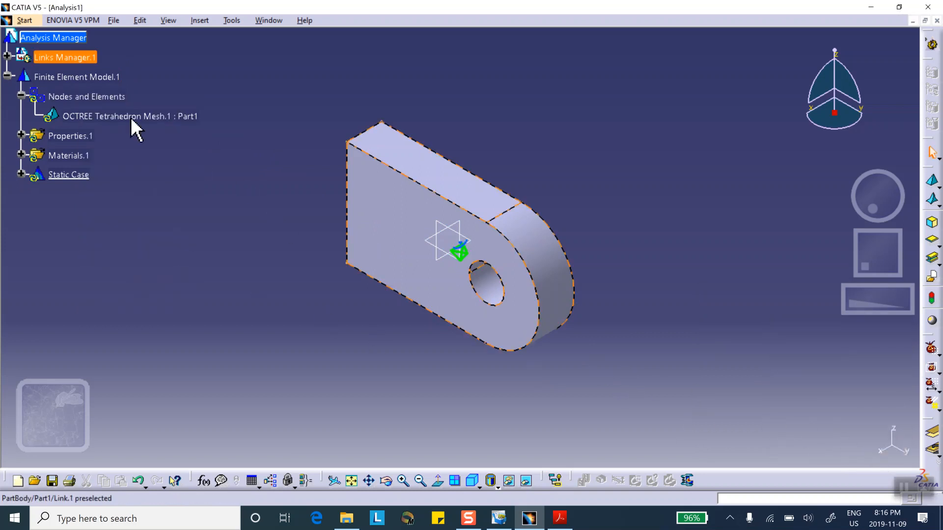
Generate a mesh visualization of the nodes and elements, view it from the front, and deactivate the mesh image
{"action": "left_click", "coordinate": [93, 96]}
{"action": "right_click", "coordinate": [81, 95]}
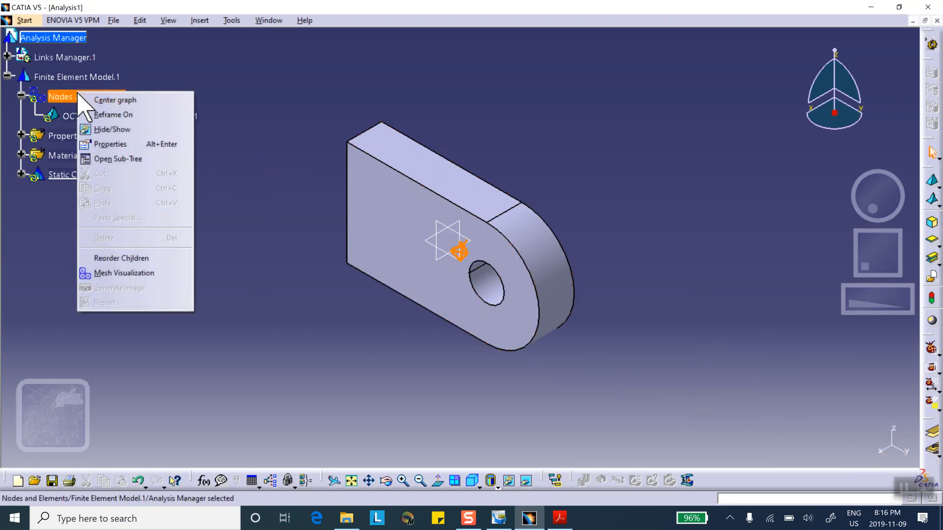
{"action": "left_click", "coordinate": [126, 273]}
{"action": "left_click", "coordinate": [474, 285]}
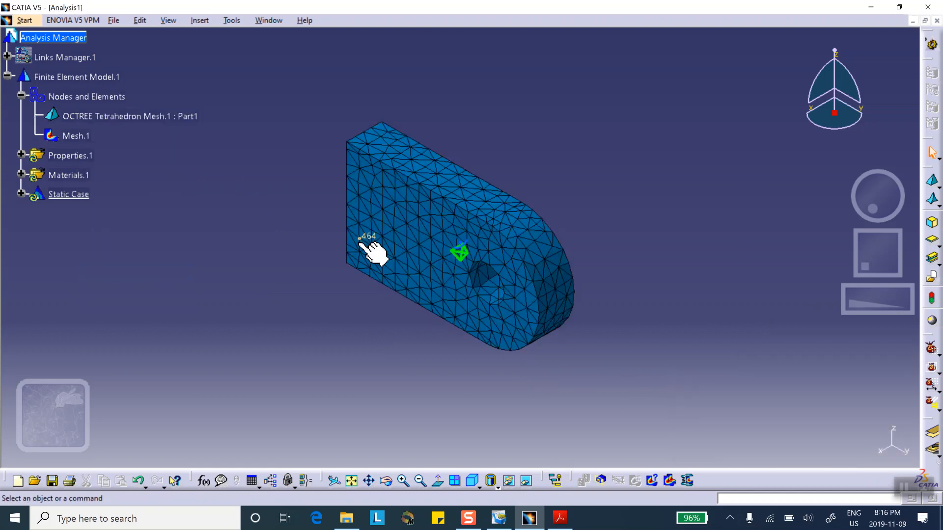
{"action": "middle_click_drag", "start_coordinate": [414, 308], "coordinate": [535, 231]}
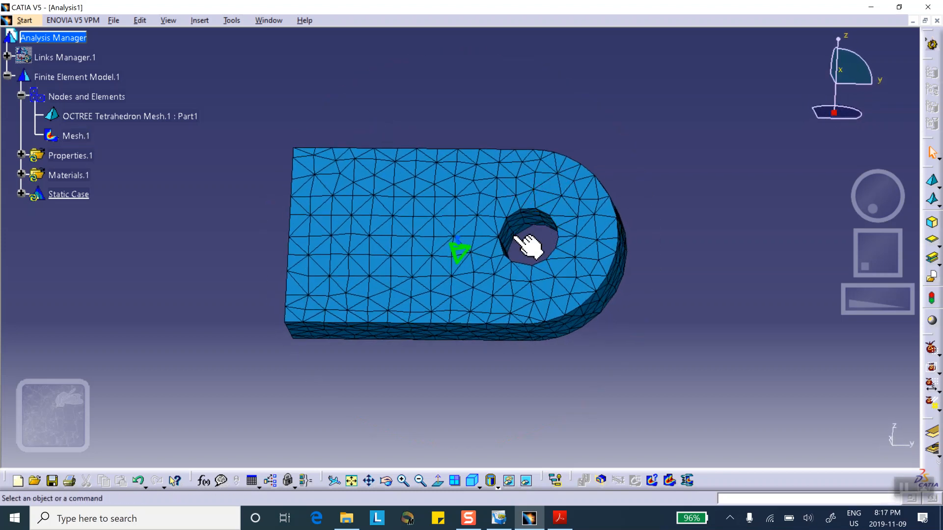
{"action": "right_click", "coordinate": [71, 134]}
{"action": "left_click", "coordinate": [123, 319]}
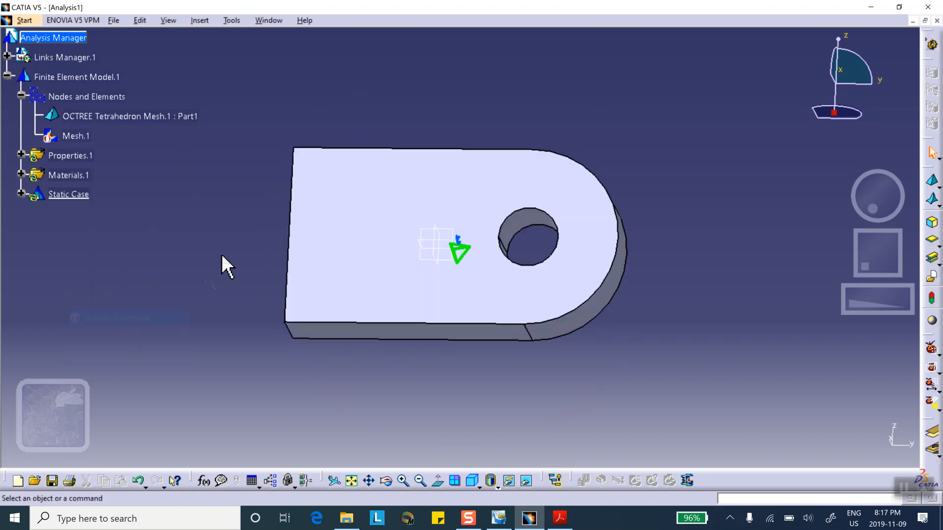
Apply a local mesh size of 0.1 in to the hole's cylindrical face
{"action": "middle_click_drag", "start_coordinate": [509, 137], "coordinate": [480, 182]}
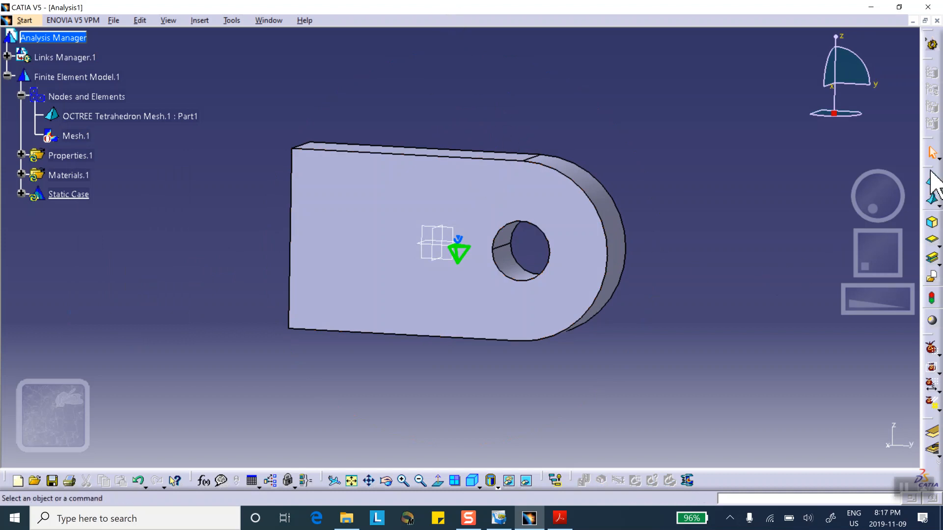
{"action": "left_click_drag", "start_coordinate": [932, 181], "coordinate": [783, 185]}
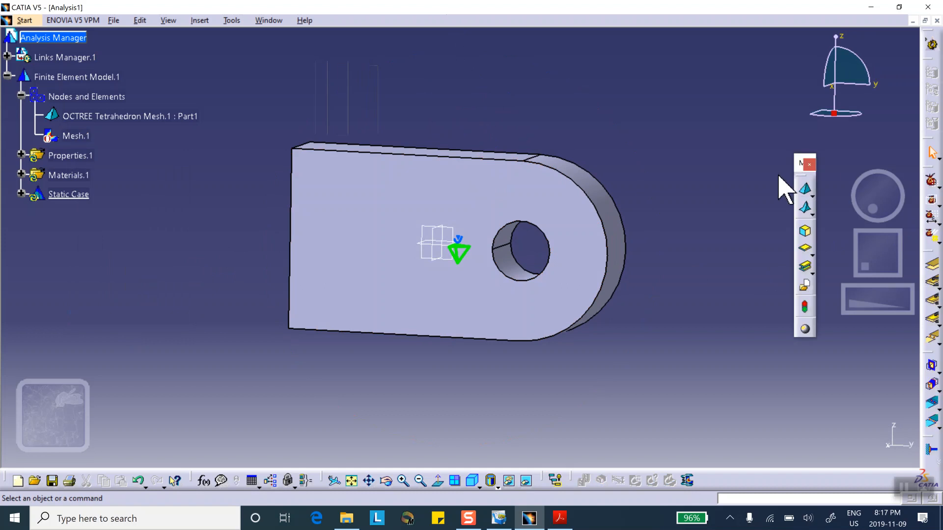
{"action": "left_click", "coordinate": [810, 210]}
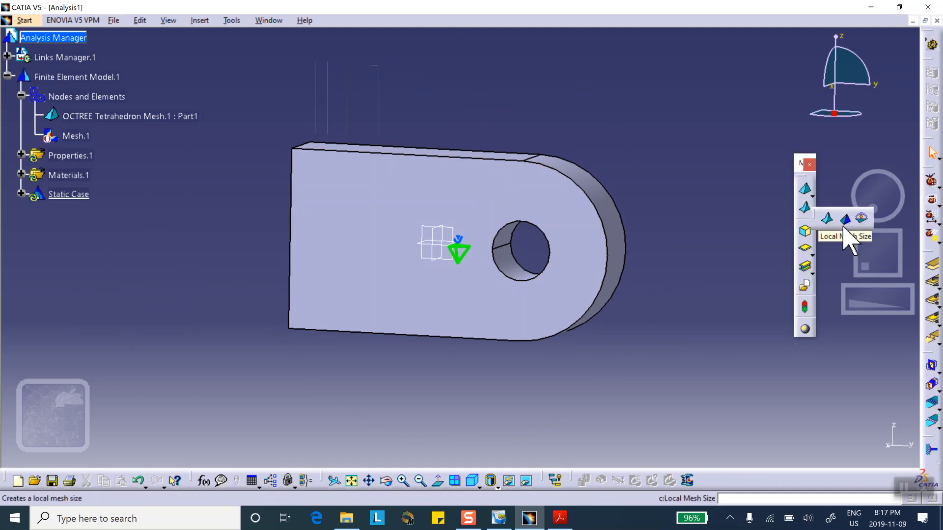
{"action": "left_click", "coordinate": [844, 219]}
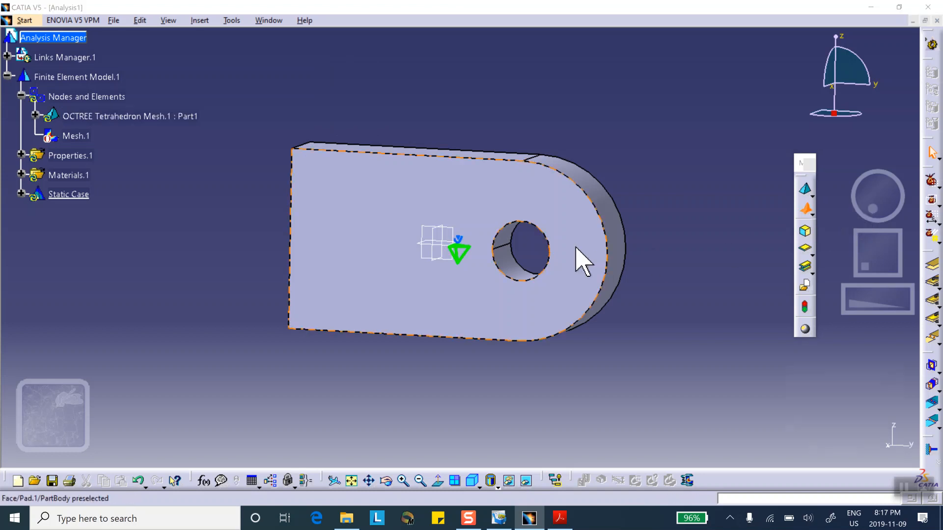
{"action": "left_click", "coordinate": [512, 261]}
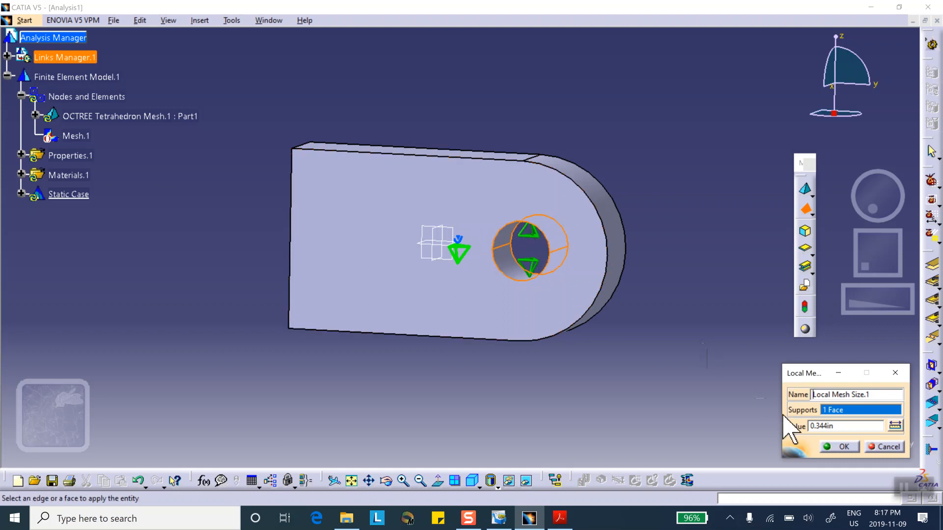
{"action": "type", "text": ".1"}
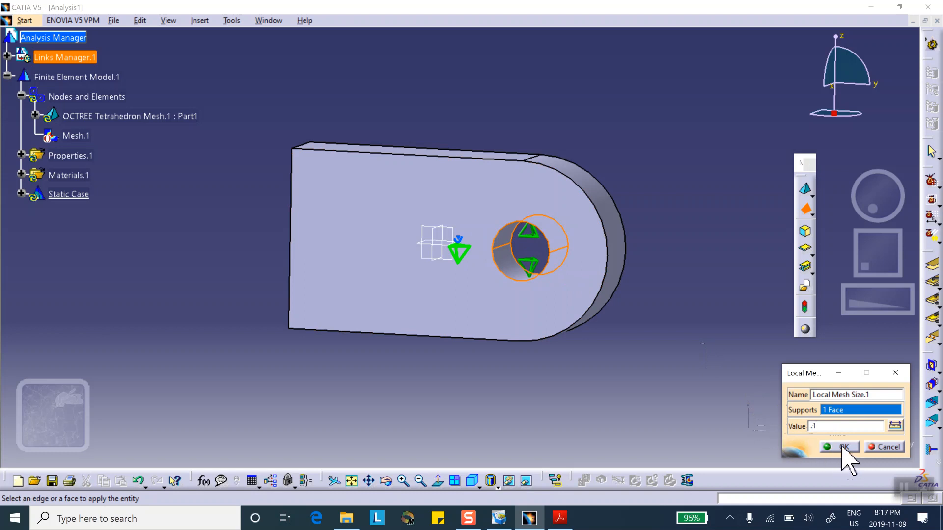
{"action": "left_click", "coordinate": [843, 446]}
Regenerate the mesh visualization and examine the element refinement around the hole
{"action": "middle_click_drag", "start_coordinate": [564, 280], "coordinate": [550, 192]}
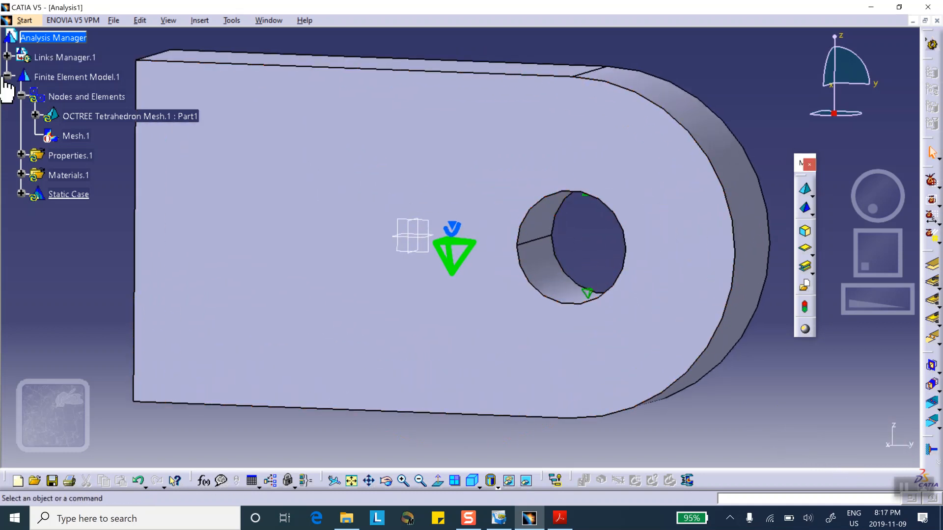
{"action": "right_click", "coordinate": [83, 99]}
{"action": "left_click", "coordinate": [121, 282]}
{"action": "left_click", "coordinate": [464, 285]}
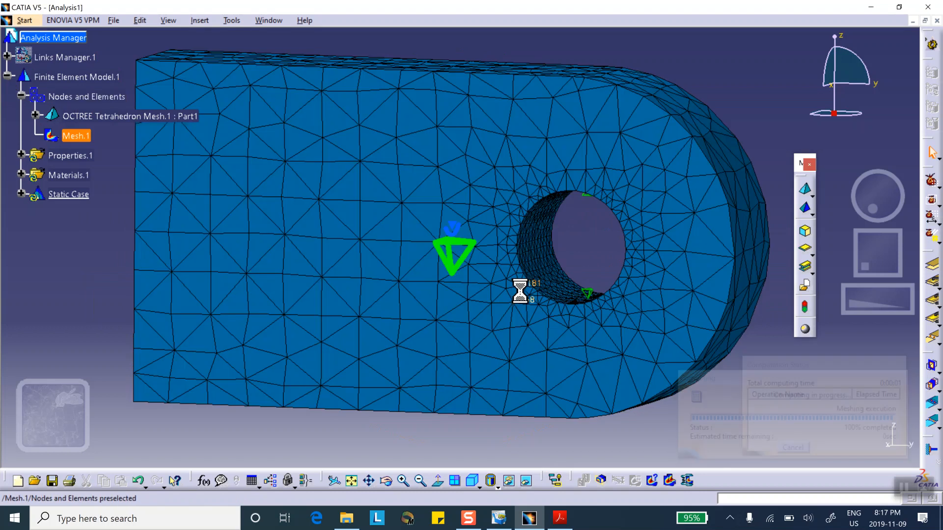
{"action": "middle_click_drag", "start_coordinate": [583, 269], "coordinate": [653, 223]}
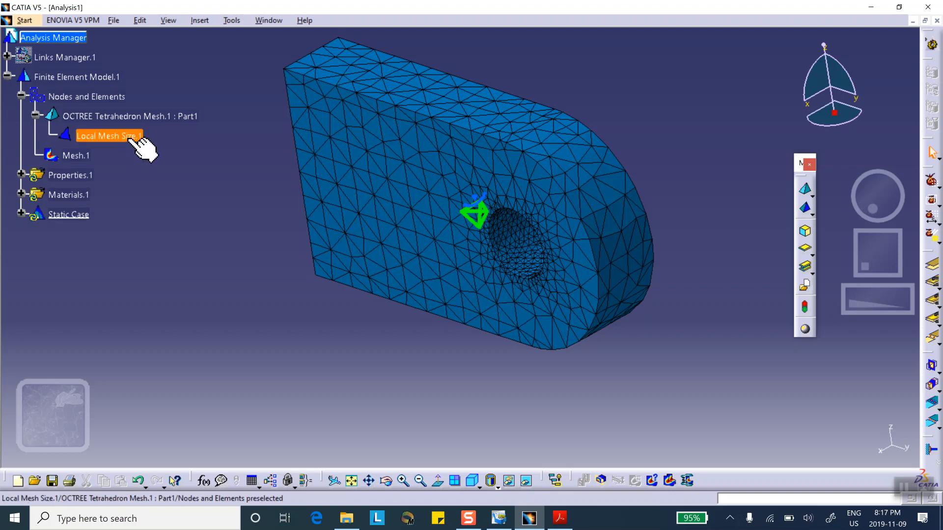
Delete the local mesh size from the tetrahedron mesh
{"action": "right_click", "coordinate": [129, 138]}
{"action": "left_click", "coordinate": [184, 281]}
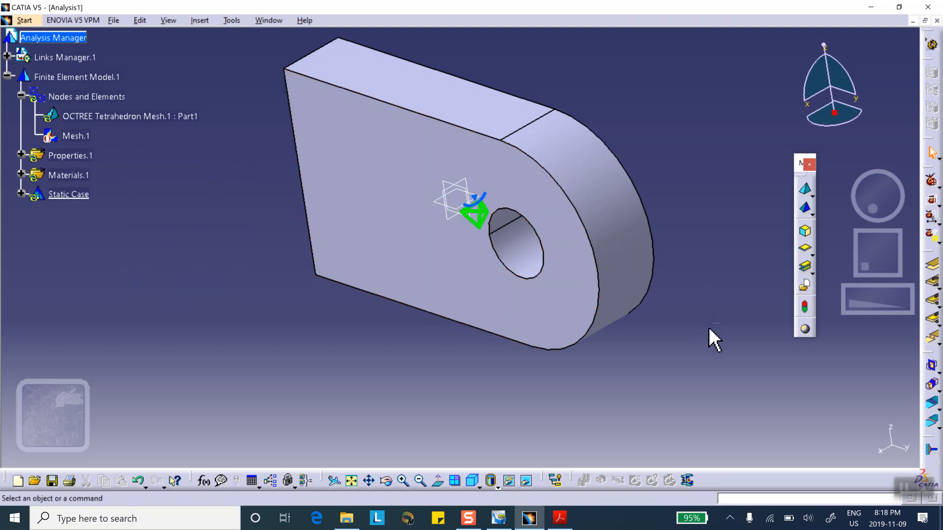
Apply a clamp restraint to the flat end face opposite the rounded end
{"action": "left_click", "coordinate": [931, 450]}
{"action": "middle_click_drag", "start_coordinate": [354, 287], "coordinate": [645, 212]}
{"action": "left_click", "coordinate": [322, 185]}
{"action": "middle_click_drag", "start_coordinate": [532, 177], "coordinate": [608, 273]}
{"action": "left_click", "coordinate": [842, 445]}
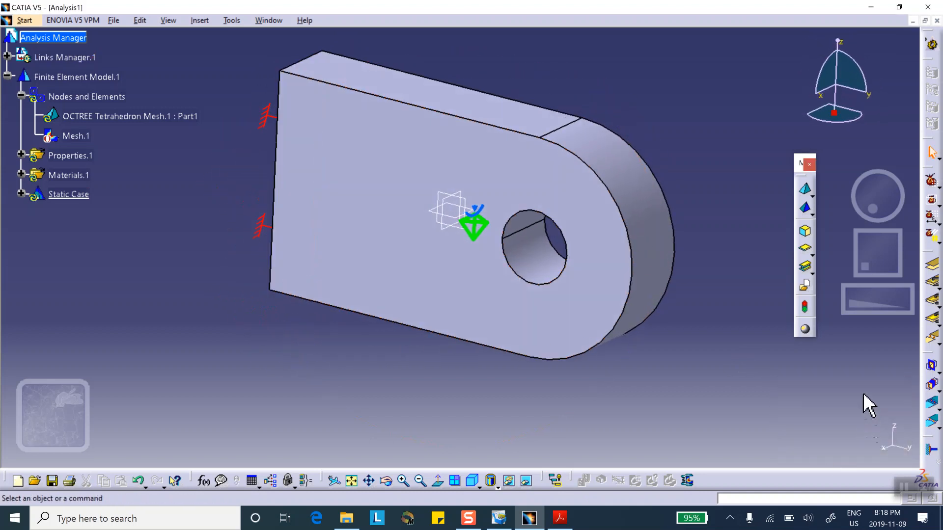
Undock the restraint and load toolbars and place them beside the model
{"action": "middle_click_drag", "start_coordinate": [599, 304], "coordinate": [732, 226]}
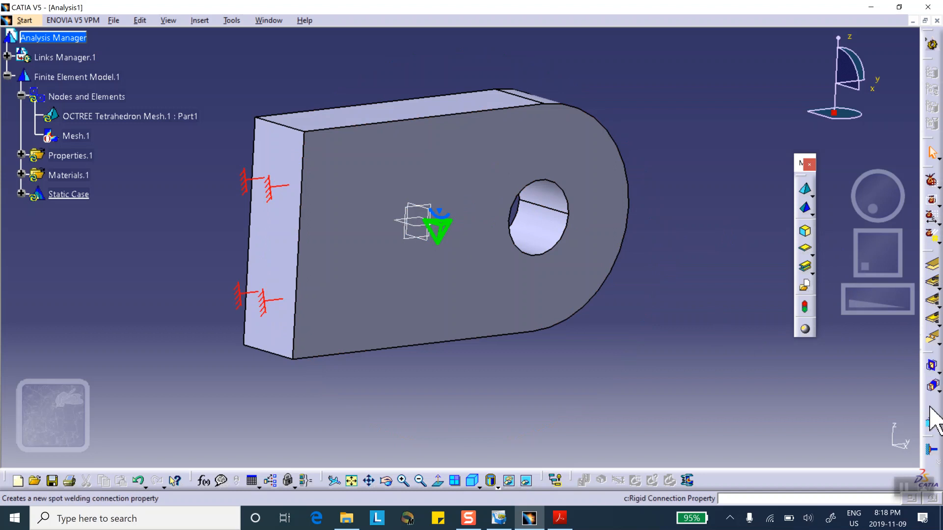
{"action": "left_click_drag", "start_coordinate": [931, 448], "coordinate": [810, 280]}
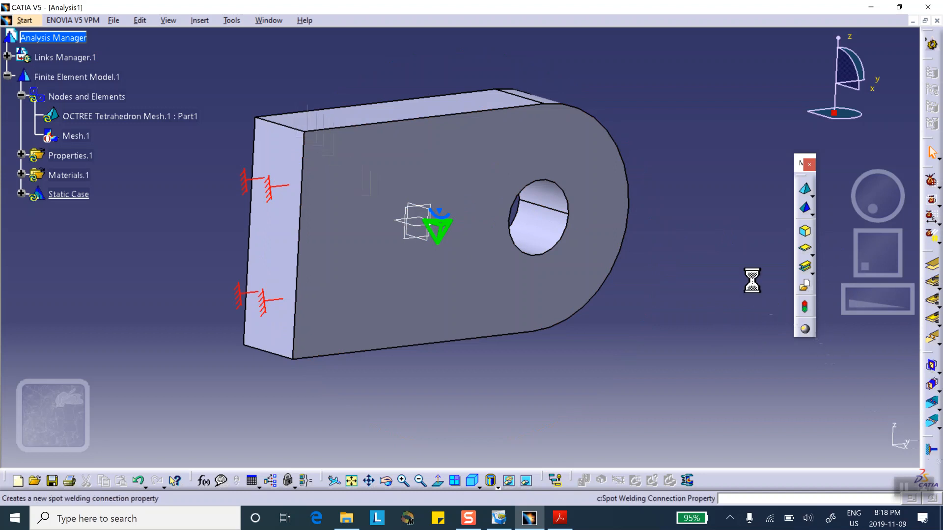
{"action": "left_click_drag", "start_coordinate": [930, 448], "coordinate": [712, 192]}
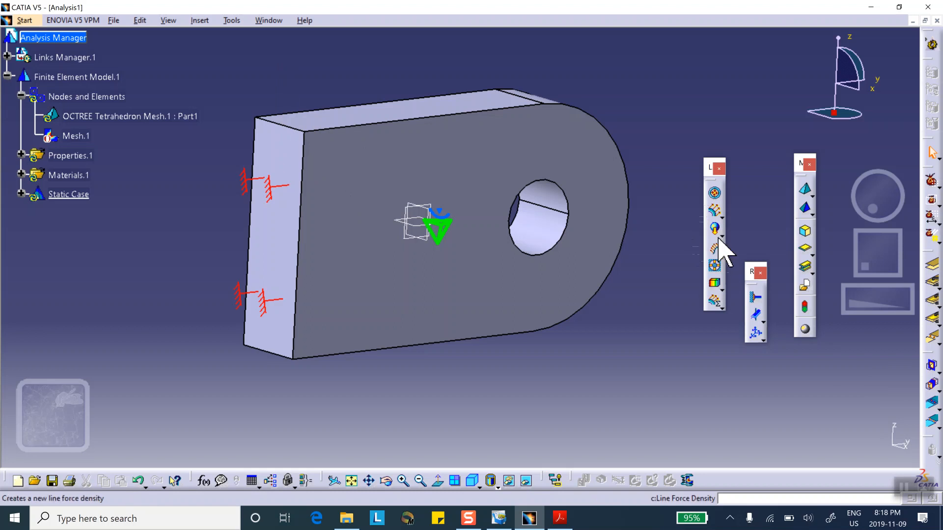
Apply a bearing load of 1000 lbf in the Y direction to the hole's cylindrical face
{"action": "left_click", "coordinate": [721, 216]}
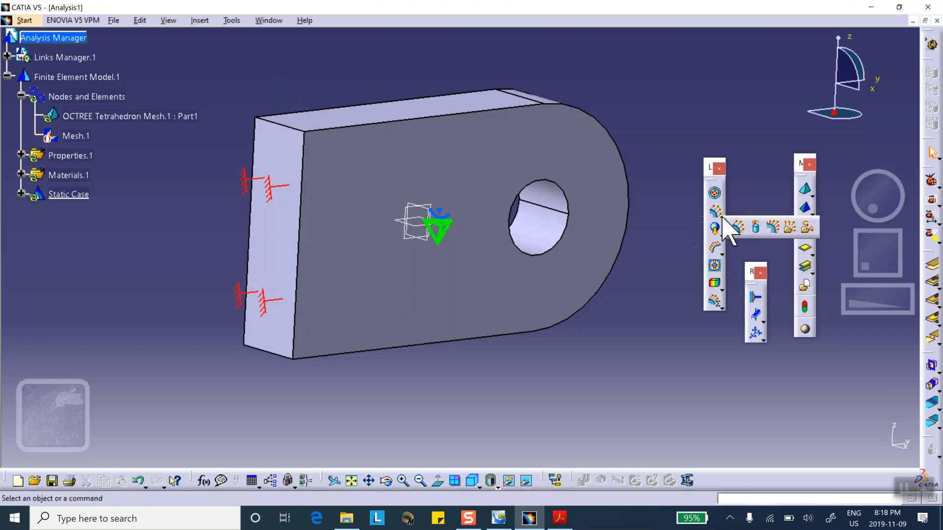
{"action": "left_click", "coordinate": [774, 227]}
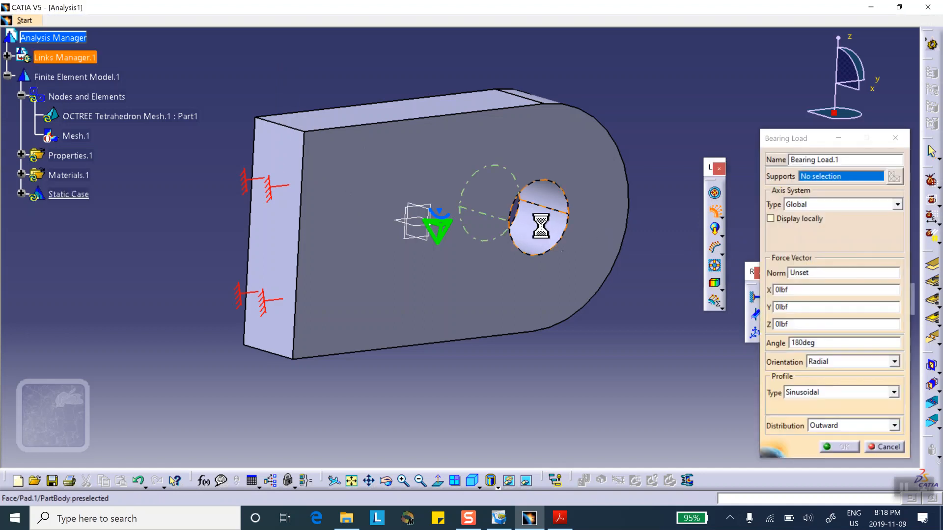
{"action": "left_click", "coordinate": [551, 231]}
{"action": "middle_click_drag", "start_coordinate": [584, 258], "coordinate": [493, 306]}
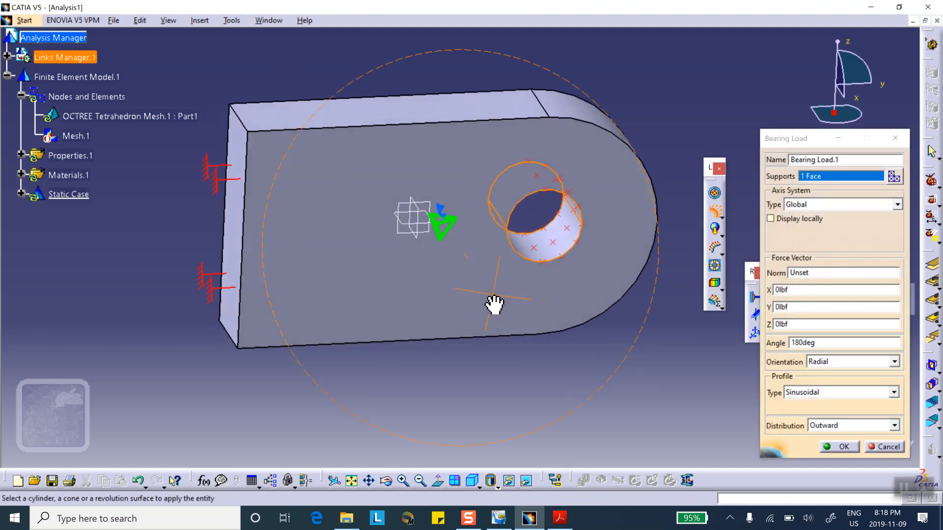
{"action": "double_click", "coordinate": [786, 307]}
{"action": "type", "text": "1000"}
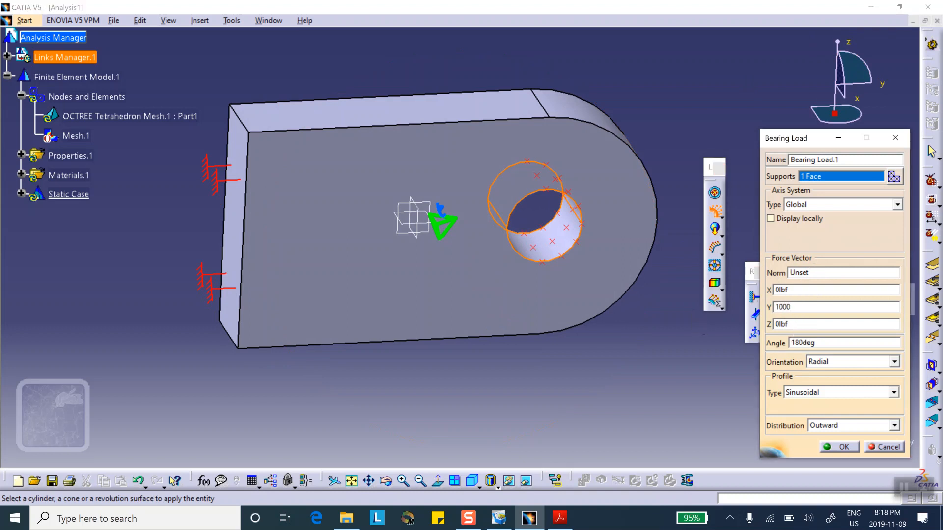
{"action": "left_click", "coordinate": [840, 446]}
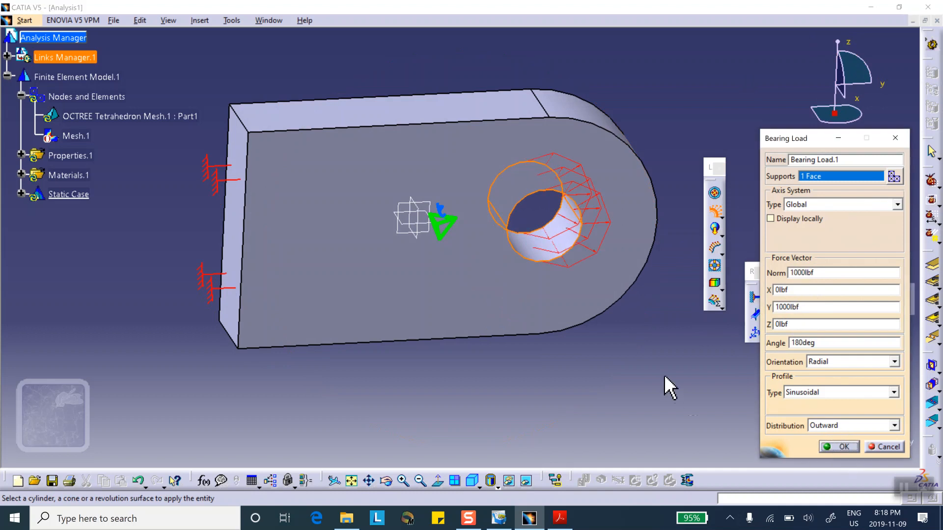
{"action": "left_click", "coordinate": [842, 447]}
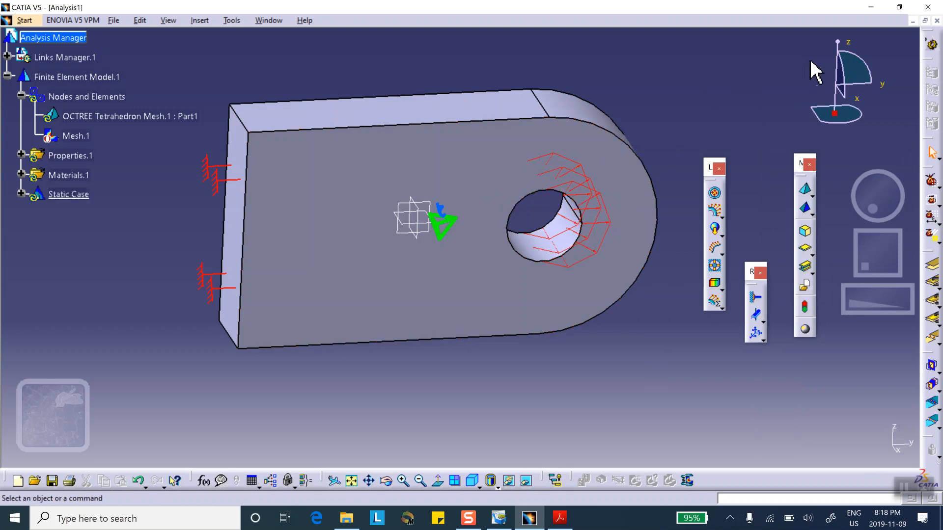
Compute the static case and continue past the computation resources estimate
{"action": "middle_click_drag", "start_coordinate": [620, 274], "coordinate": [600, 249]}
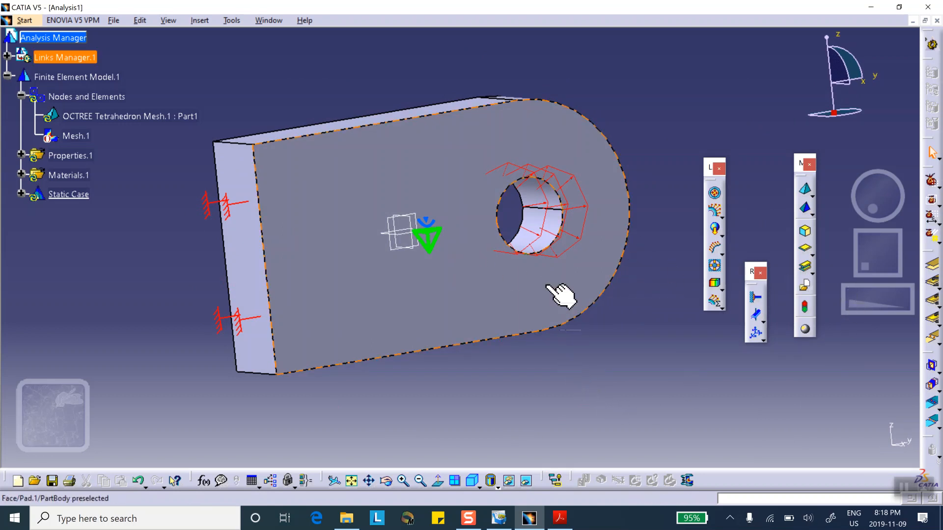
{"action": "middle_click_drag", "start_coordinate": [551, 172], "coordinate": [552, 231]}
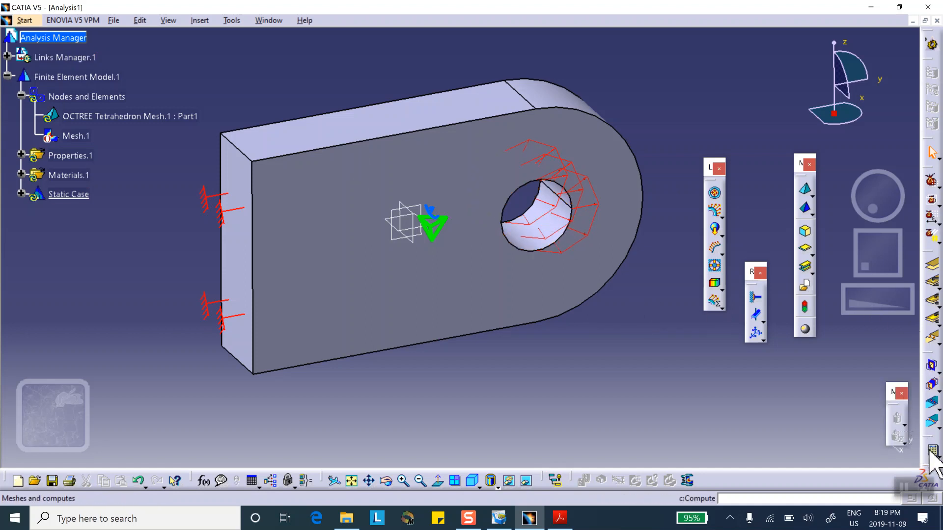
{"action": "left_click", "coordinate": [931, 450]}
{"action": "left_click", "coordinate": [843, 446]}
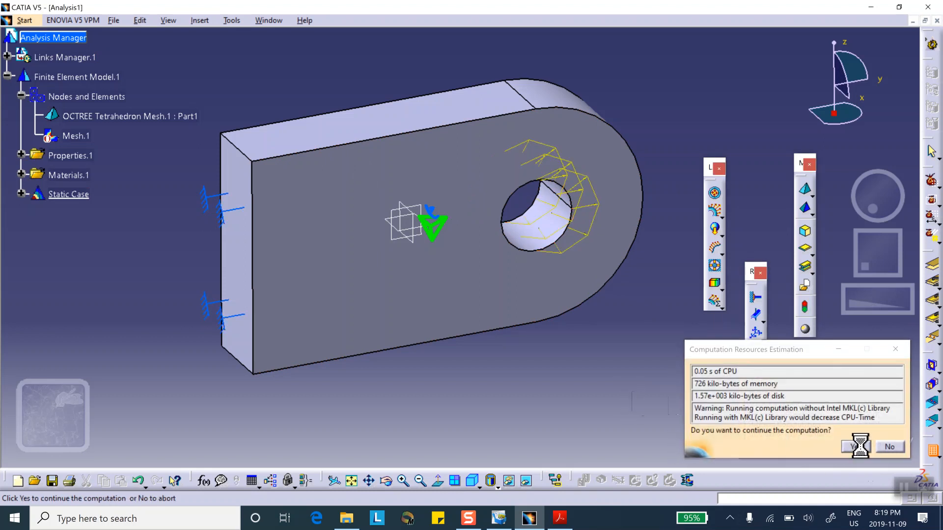
{"action": "left_click", "coordinate": [858, 447]}
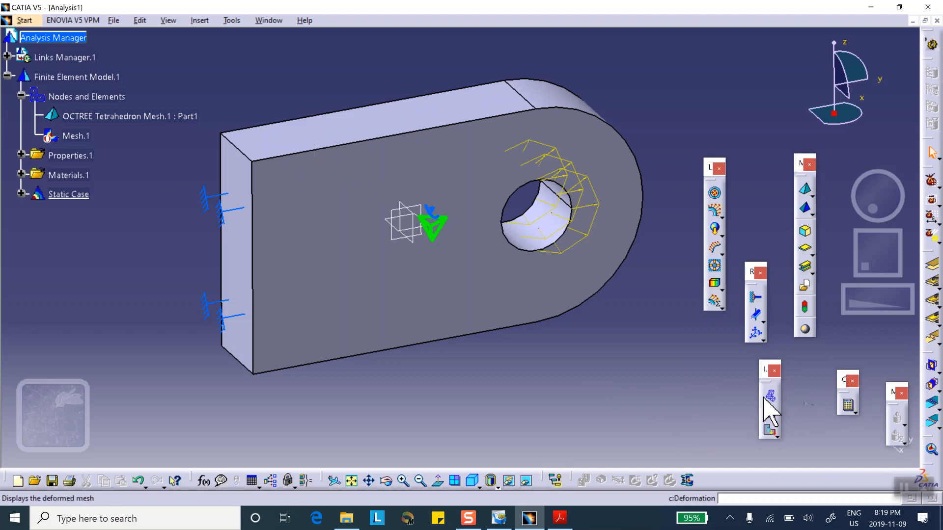
Display the deformed mesh of the static case and play its deformation animation
{"action": "left_click", "coordinate": [769, 396]}
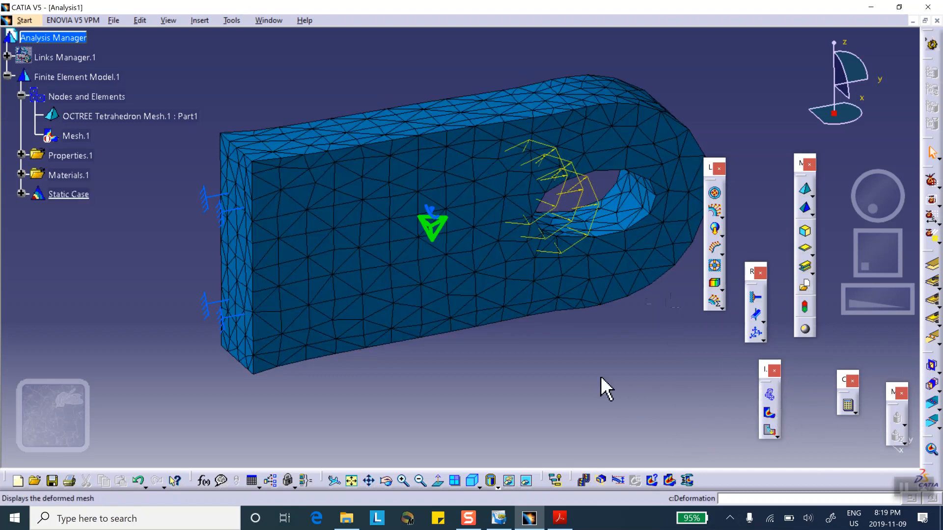
{"action": "left_click", "coordinate": [599, 478]}
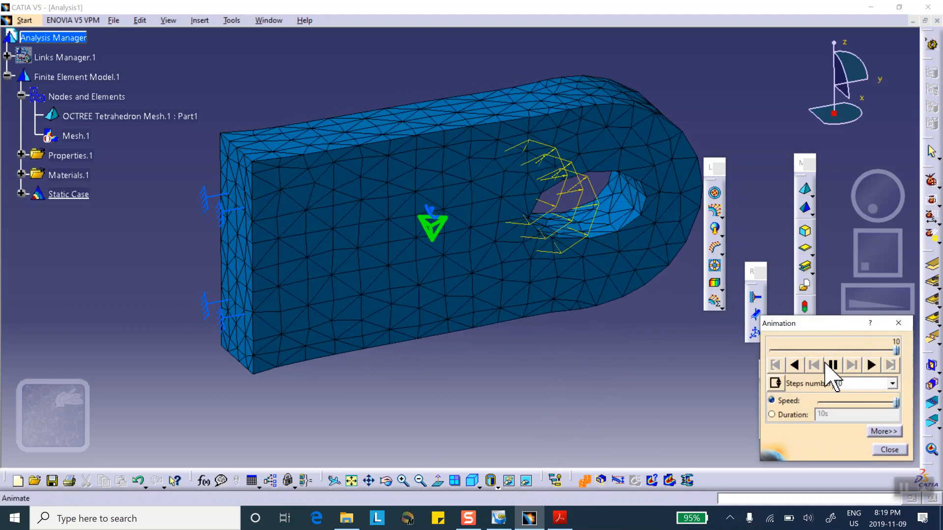
{"action": "left_click", "coordinate": [889, 450]}
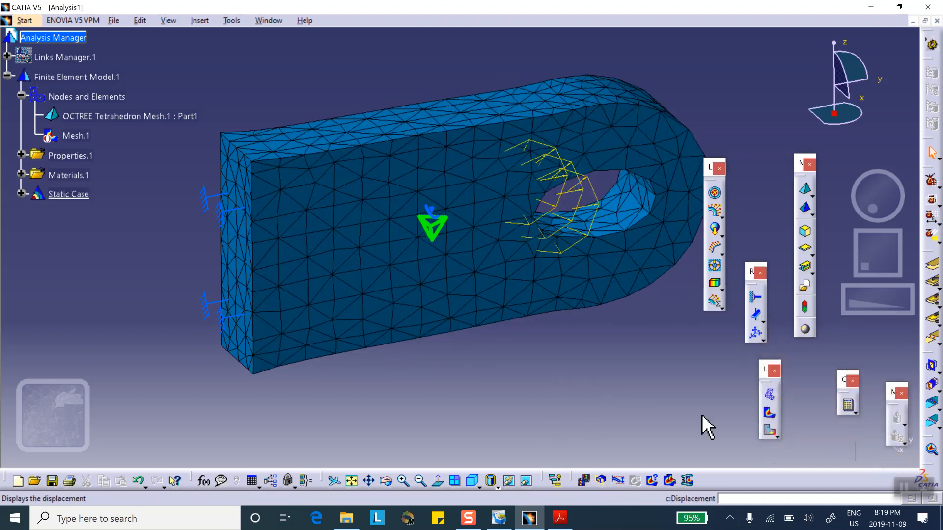
Display the Von Mises stress of the clamp and switch the view to shading with material
{"action": "middle_click_drag", "start_coordinate": [637, 338], "coordinate": [596, 367]}
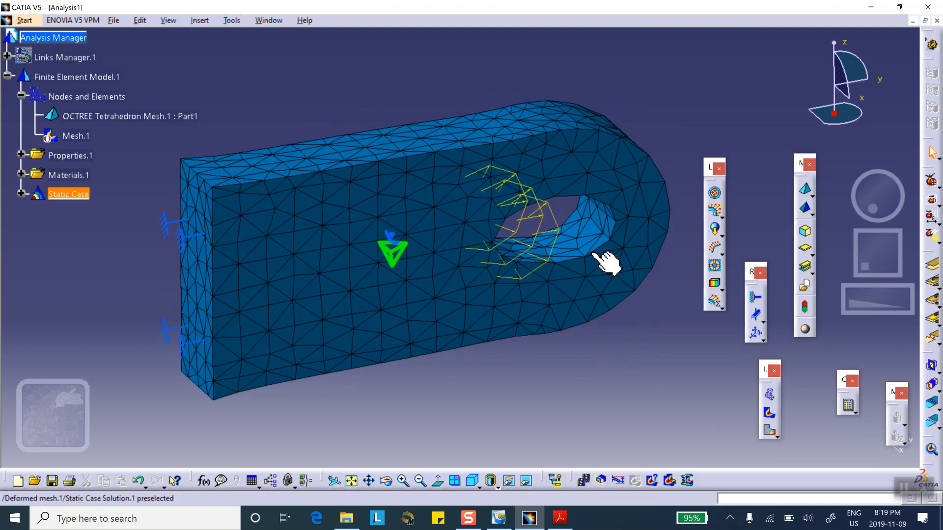
{"action": "left_click", "coordinate": [768, 414]}
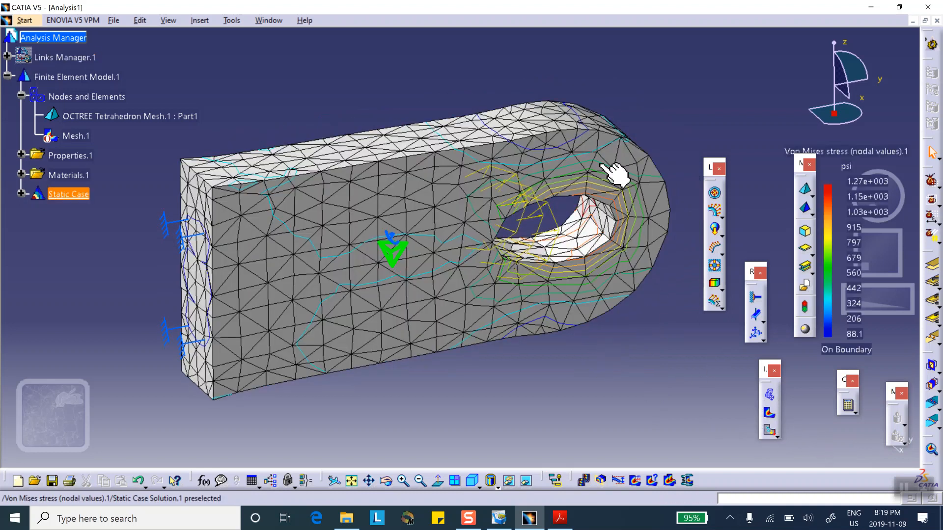
{"action": "left_click", "coordinate": [508, 481]}
{"action": "left_click", "coordinate": [508, 461]}
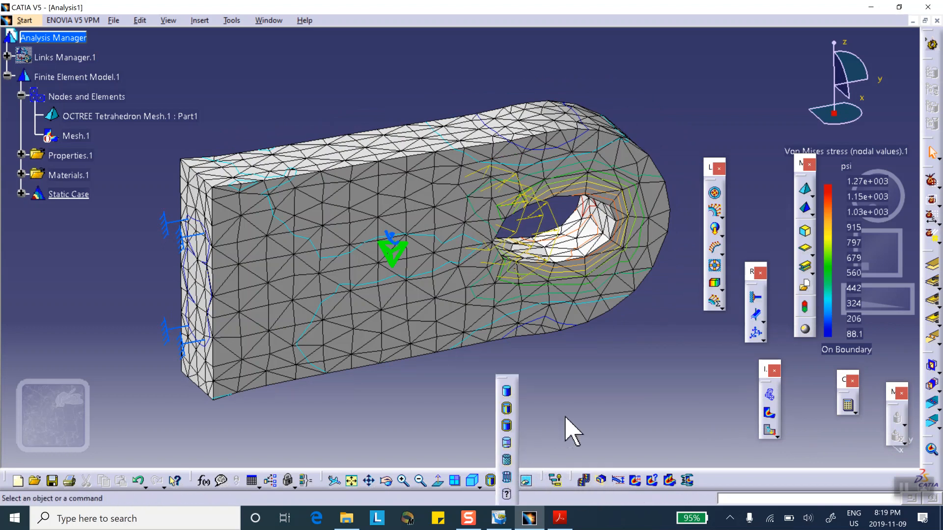
Inspect the stress distribution around the hole and move the floating toolbar away from the stress colour legend
{"action": "mouse_move", "coordinate": [567, 417]}
{"action": "middle_mouse_down"}
{"action": "mouse_move", "coordinate": [587, 387]}
{"action": "mouse_move", "coordinate": [560, 369]}
{"action": "mouse_move", "coordinate": [537, 331]}
{"action": "mouse_move", "coordinate": [440, 281]}
{"action": "mouse_move", "coordinate": [446, 348]}
{"action": "mouse_move", "coordinate": [459, 313]}
{"action": "mouse_move", "coordinate": [516, 301]}
{"action": "mouse_move", "coordinate": [488, 227]}
{"action": "middle_mouse_up"}
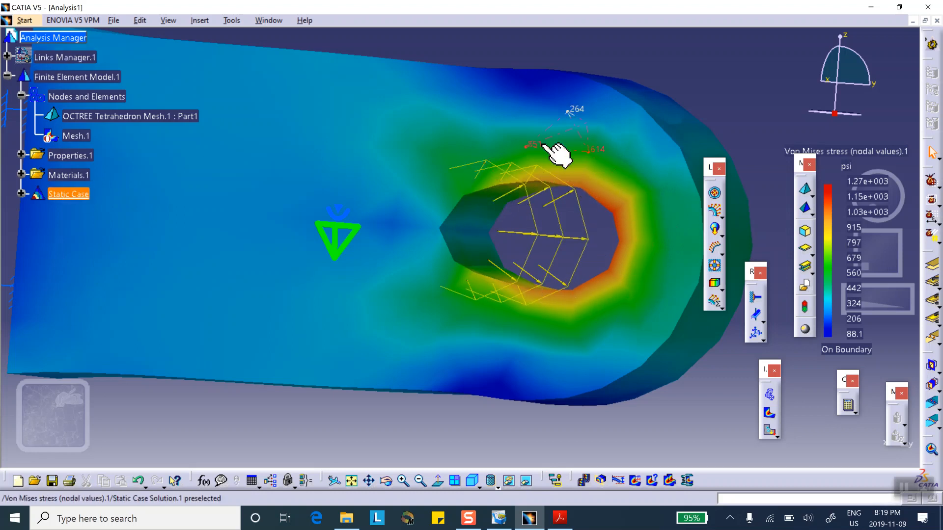
{"action": "middle_click_drag", "start_coordinate": [484, 267], "coordinate": [646, 301]}
{"action": "left_click_drag", "start_coordinate": [809, 165], "coordinate": [743, 117]}
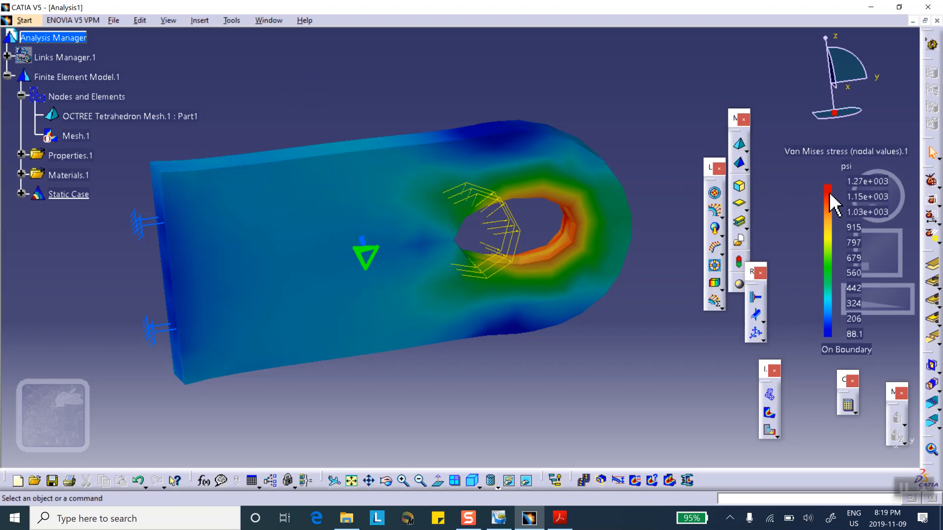
{"action": "mouse_move", "coordinate": [574, 236]}
{"action": "mouse_move", "coordinate": [634, 139]}
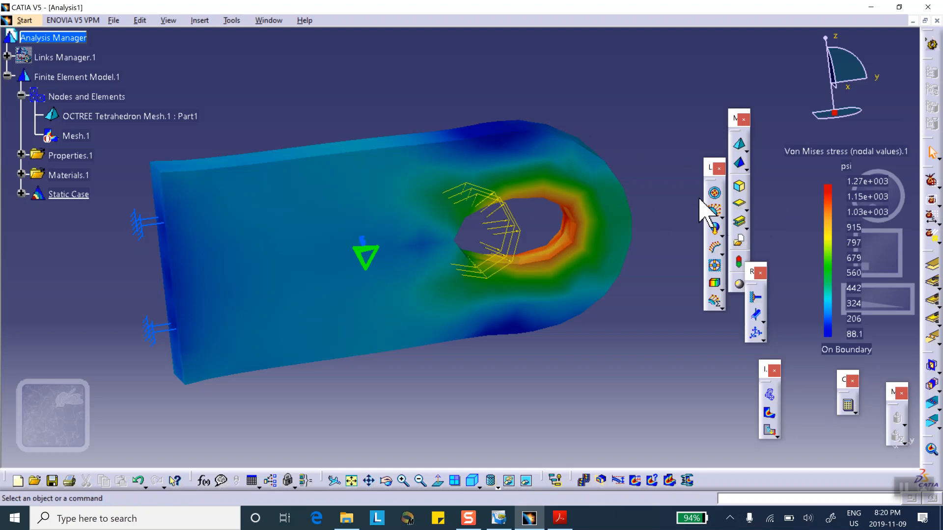
{"action": "middle_click_drag", "start_coordinate": [636, 129], "coordinate": [623, 152]}
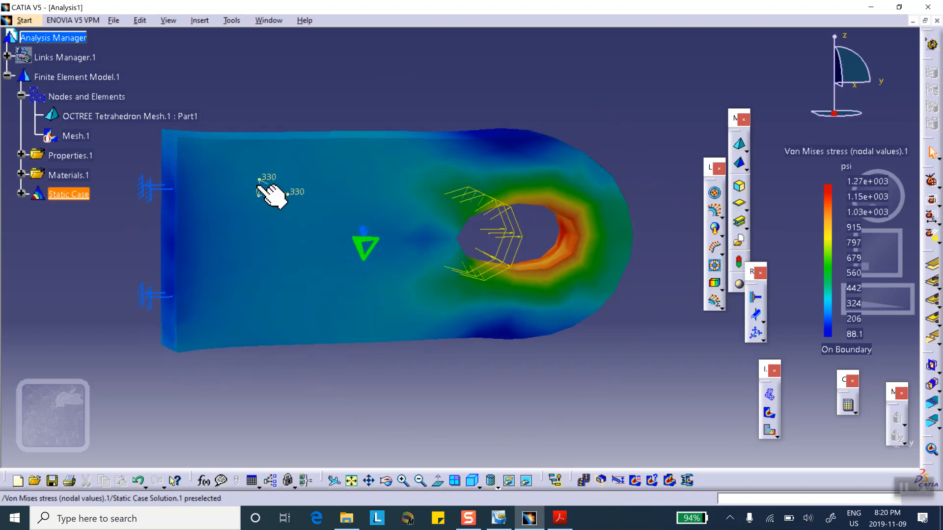
Deactivate the Von Mises stress (nodal values) image under Static Case Solution.1
{"action": "left_click", "coordinate": [21, 193]}
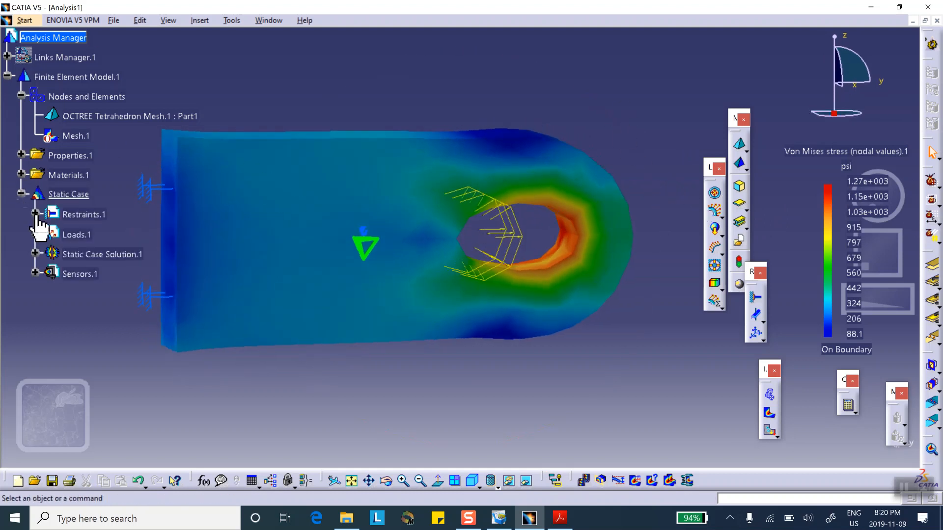
{"action": "left_click", "coordinate": [35, 254]}
{"action": "right_click", "coordinate": [102, 296]}
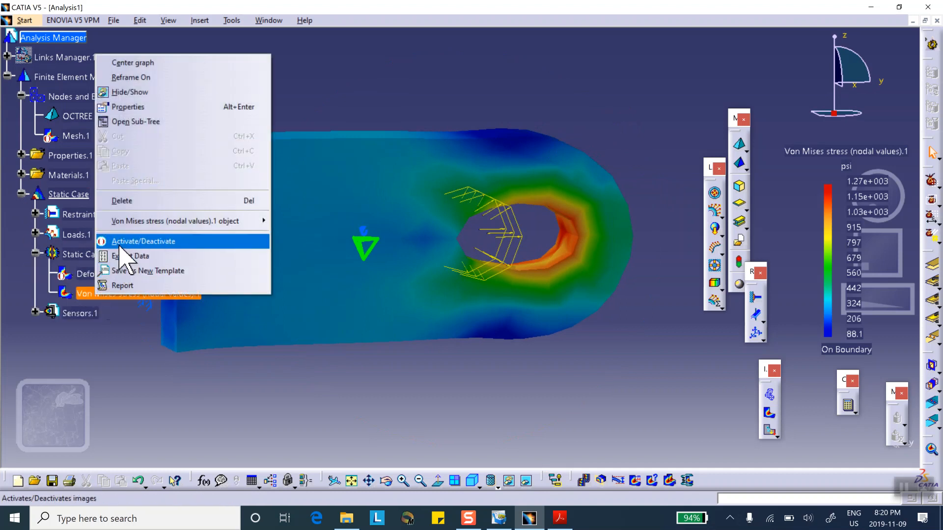
{"action": "left_click", "coordinate": [121, 243]}
{"action": "mouse_move", "coordinate": [496, 249]}
{"action": "middle_mouse_down"}
{"action": "mouse_move", "coordinate": [530, 265]}
{"action": "mouse_move", "coordinate": [444, 278]}
{"action": "mouse_move", "coordinate": [565, 312]}
{"action": "middle_mouse_up"}
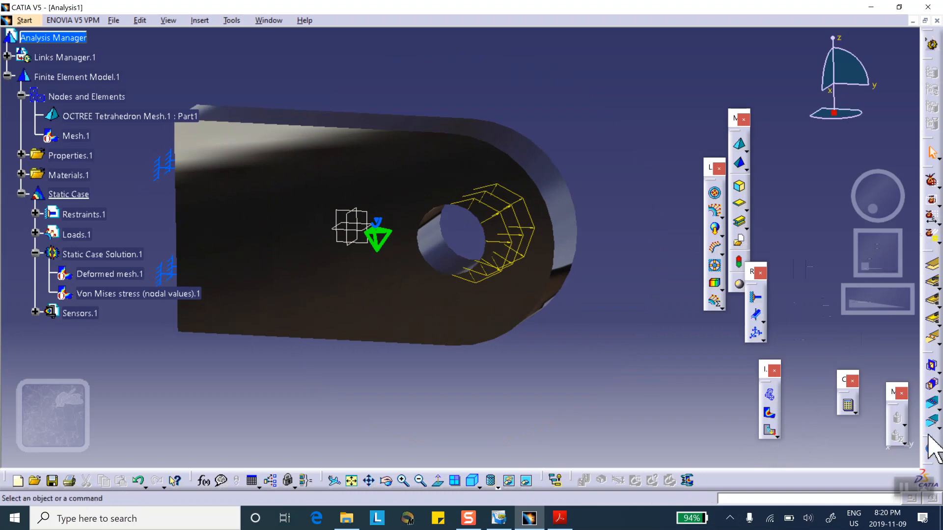
Undock the adaptivity toolbar and create a global adaptivity on OCTREE Tetrahedron Mesh.1 with a 10% objective error
{"action": "left_click_drag", "start_coordinate": [927, 437], "coordinate": [698, 348]}
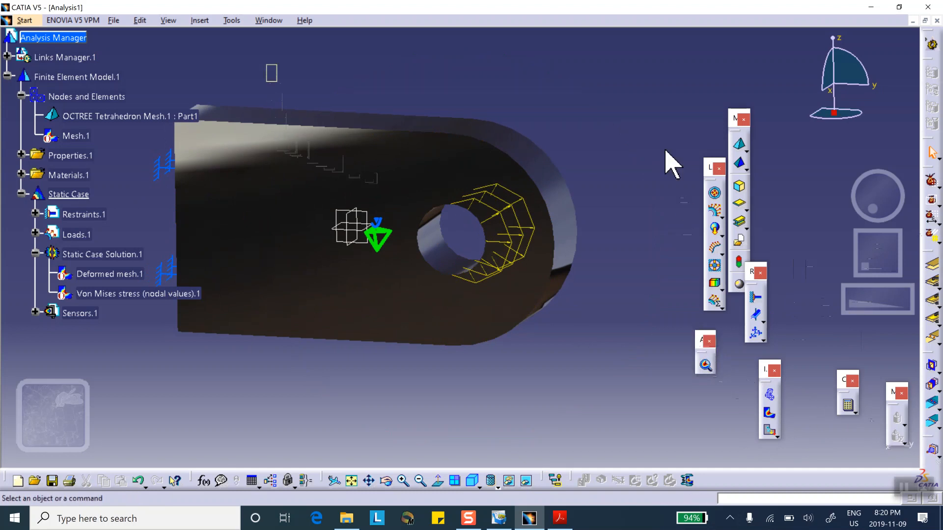
{"action": "left_click_drag", "start_coordinate": [617, 18], "coordinate": [591, 95]}
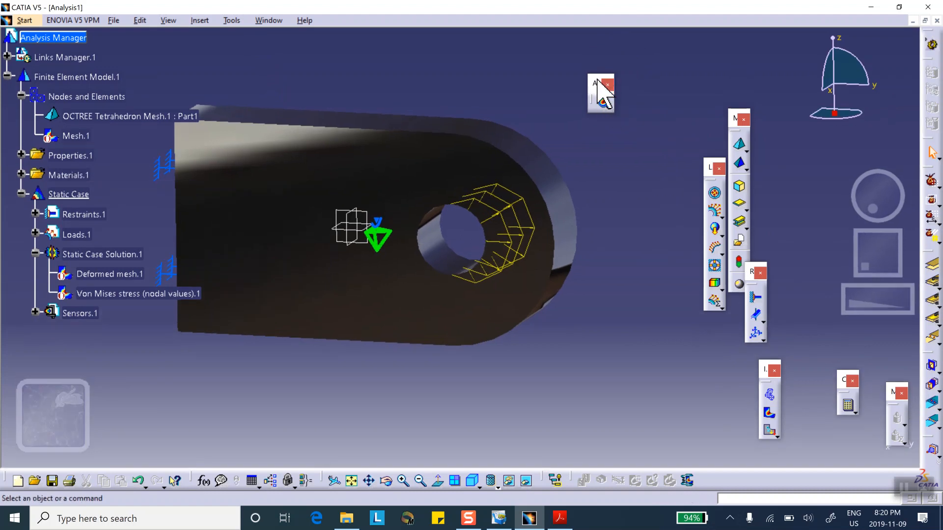
{"action": "left_click", "coordinate": [605, 104]}
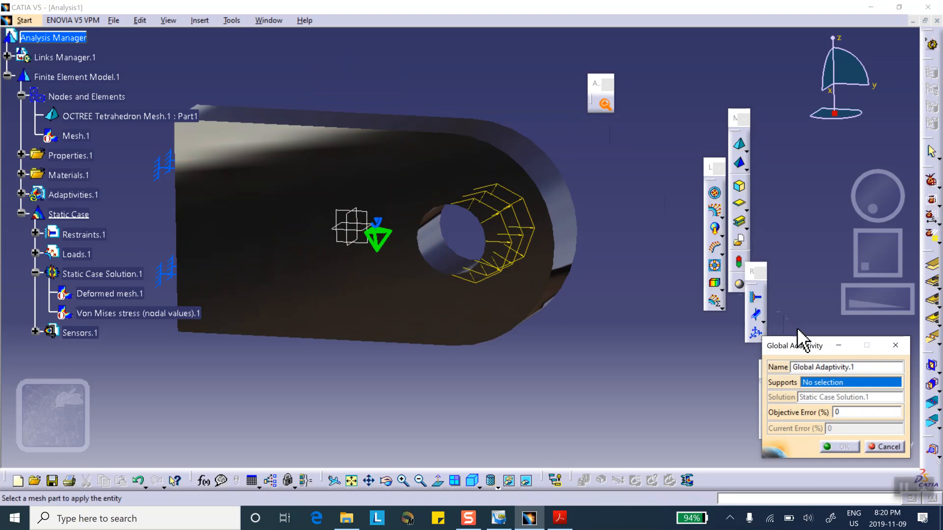
{"action": "left_click_drag", "start_coordinate": [806, 345], "coordinate": [634, 262]}
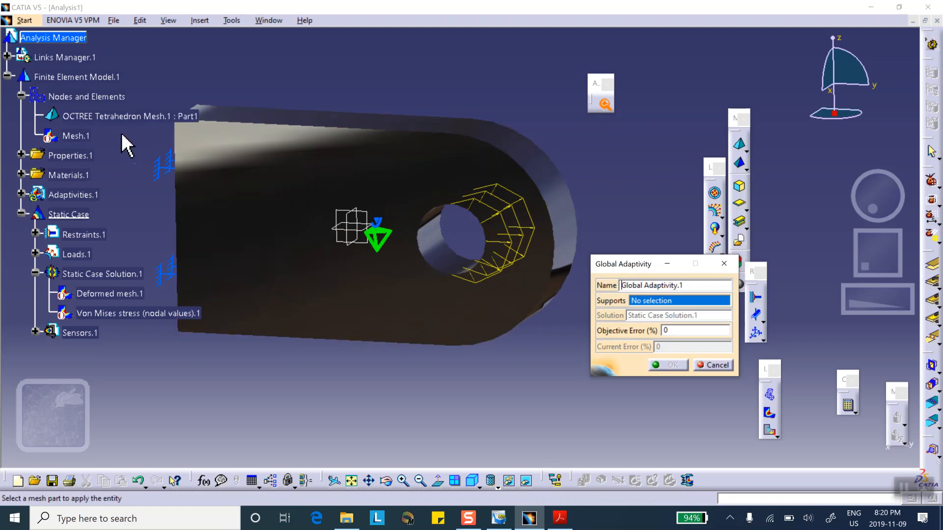
{"action": "left_click", "coordinate": [123, 117]}
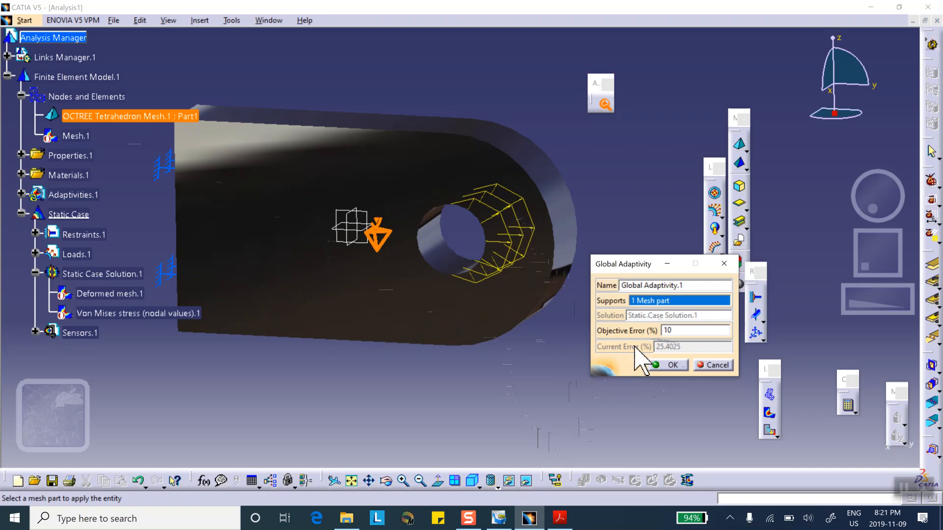
{"action": "left_click", "coordinate": [672, 366]}
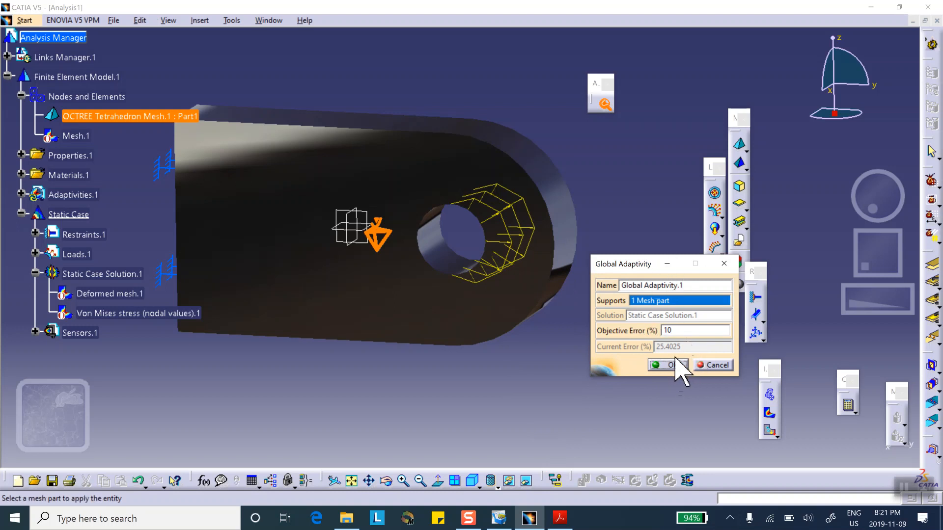
{"action": "left_click", "coordinate": [672, 365]}
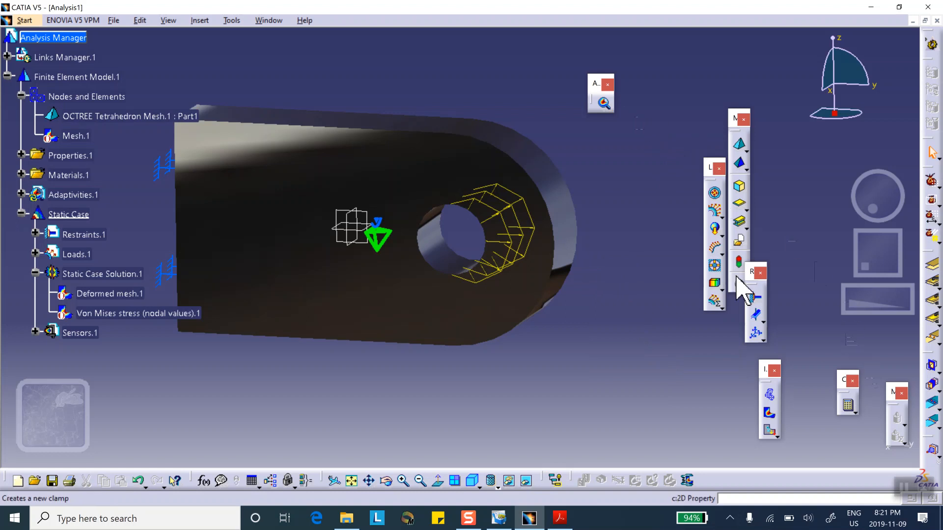
Review the settings of Global Adaptivity.1 under Adaptivities.1
{"action": "middle_click_drag", "start_coordinate": [590, 140], "coordinate": [569, 184]}
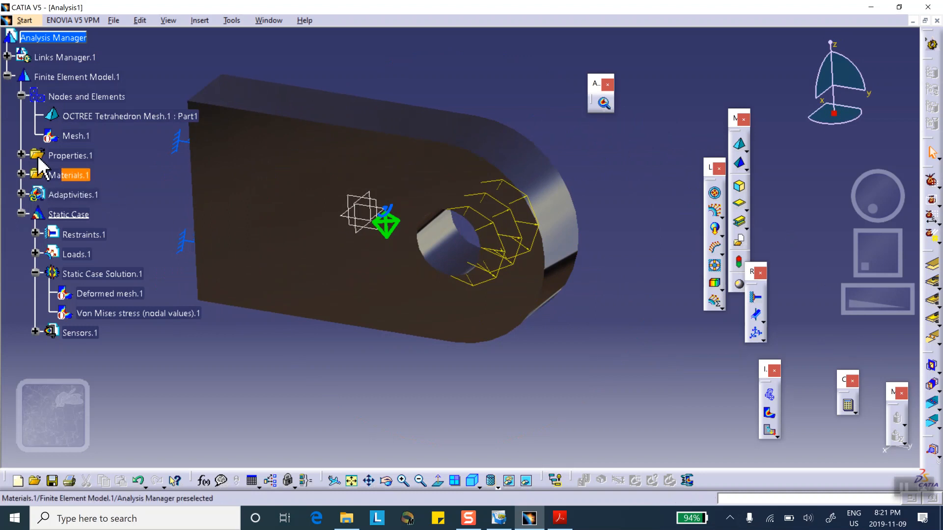
{"action": "middle_click_drag", "start_coordinate": [248, 178], "coordinate": [334, 196]}
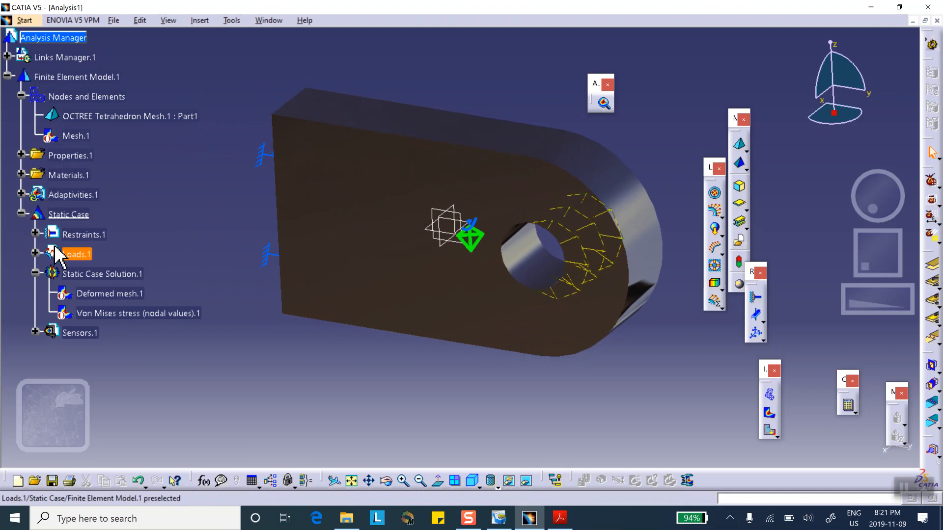
{"action": "left_click", "coordinate": [21, 195]}
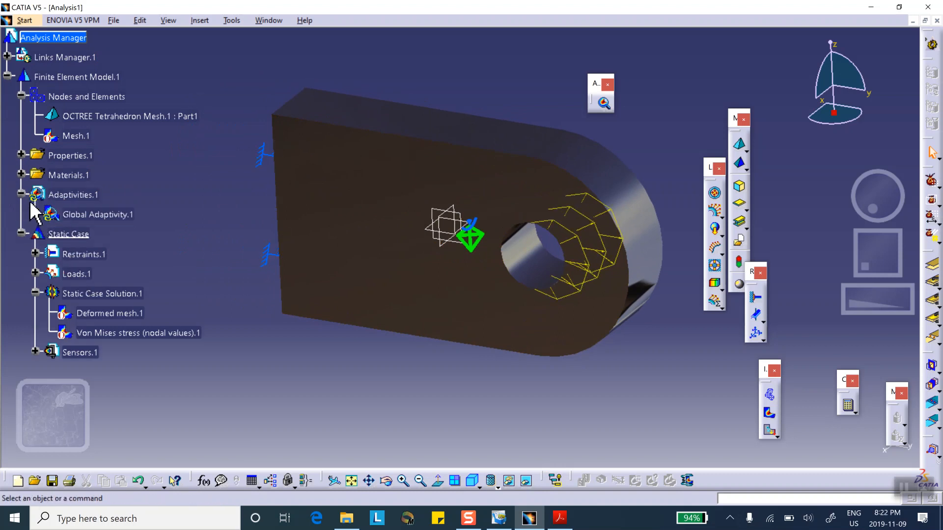
{"action": "double_click", "coordinate": [108, 215]}
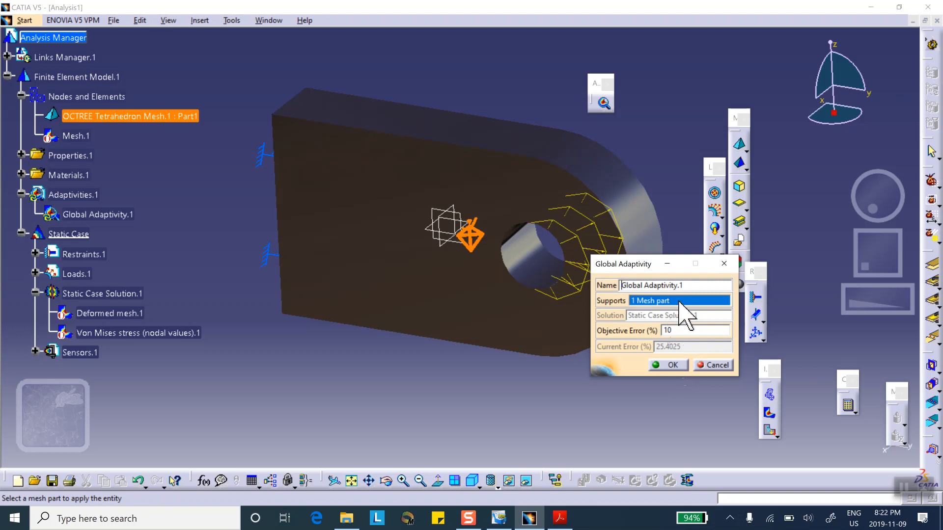
{"action": "left_click", "coordinate": [668, 365]}
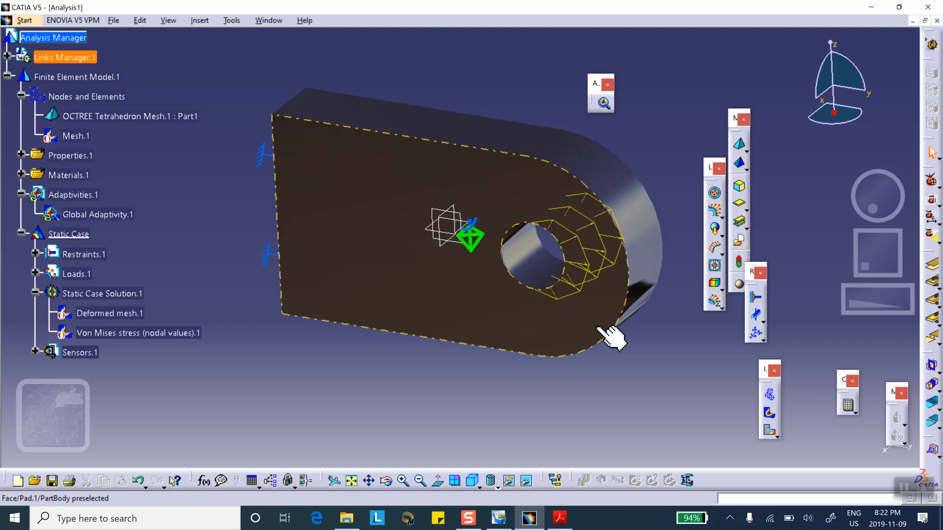
Undock the compute tools and run Compute with Adaptivity with the iterations number set to 10
{"action": "left_click", "coordinate": [855, 409]}
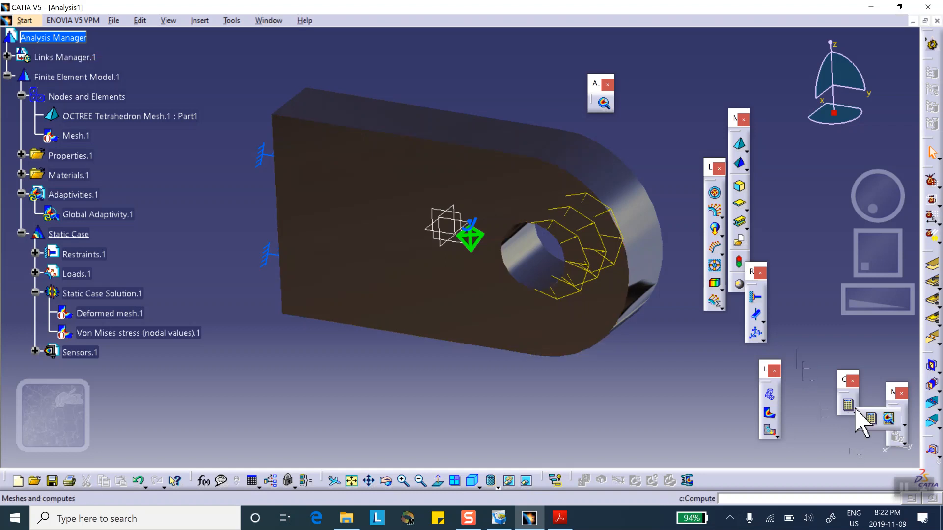
{"action": "left_click_drag", "start_coordinate": [873, 411], "coordinate": [681, 409]}
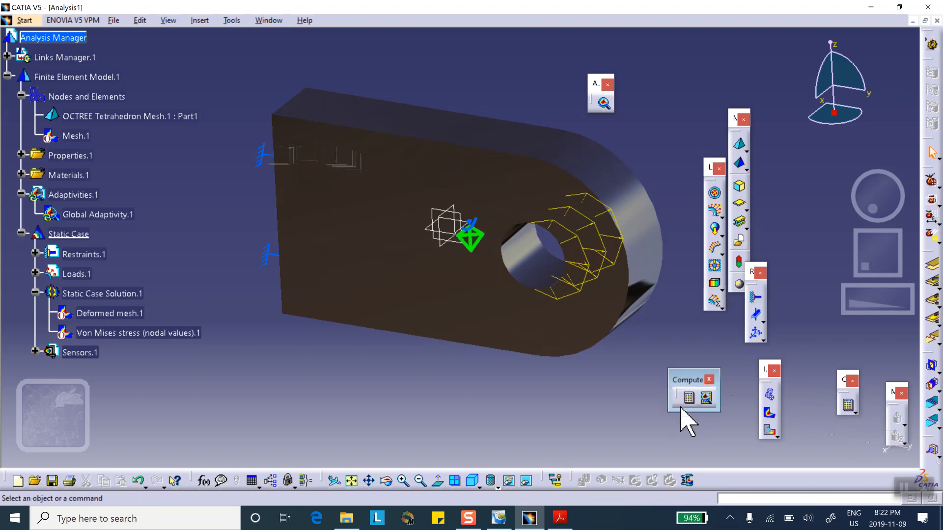
{"action": "left_click", "coordinate": [707, 399]}
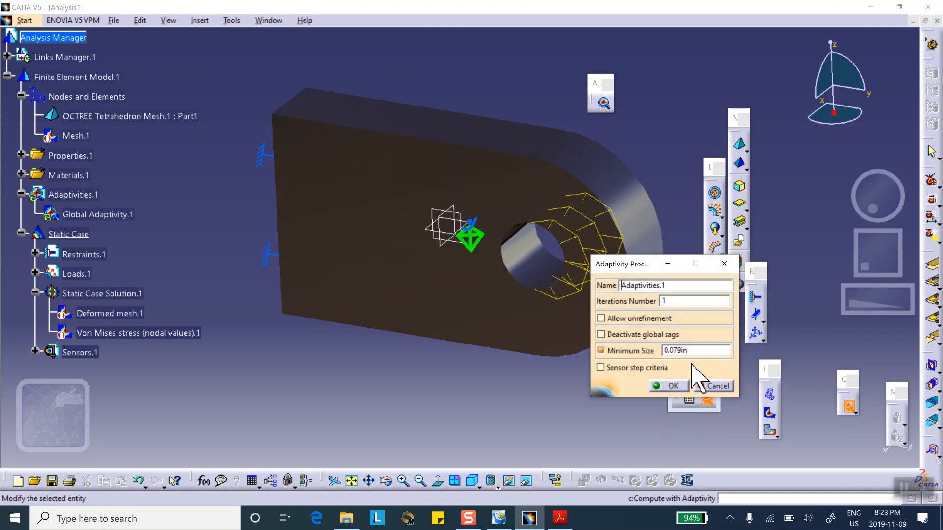
{"action": "double_click", "coordinate": [672, 301]}
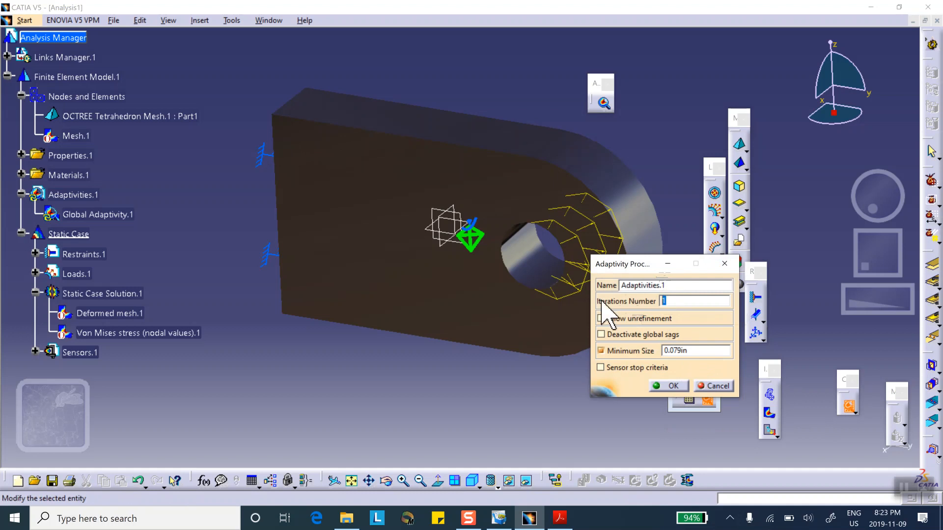
{"action": "type", "text": "10"}
{"action": "left_click", "coordinate": [673, 386]}
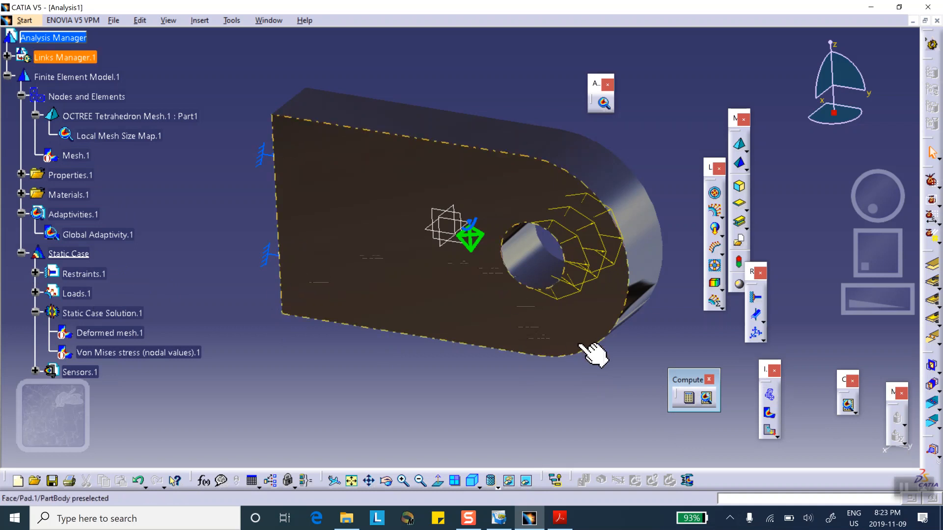
Display the Von Mises stress of the refined solution and inspect it around the hole
{"action": "middle_click_drag", "start_coordinate": [594, 353], "coordinate": [543, 343]}
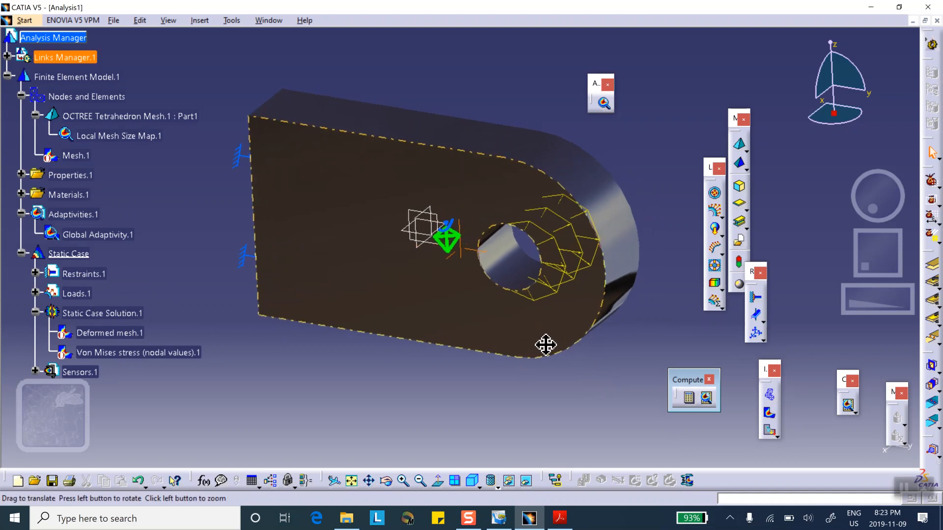
{"action": "left_click", "coordinate": [770, 414]}
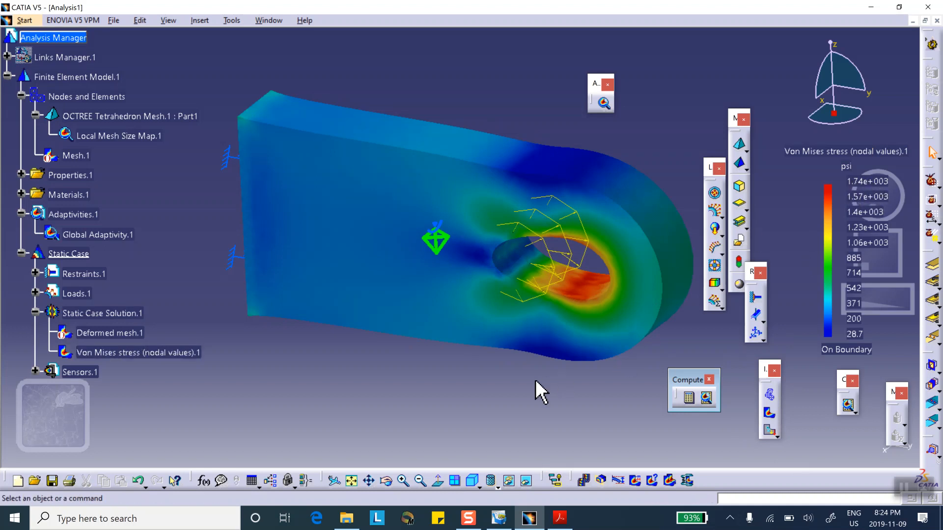
{"action": "middle_click_drag", "start_coordinate": [569, 330], "coordinate": [381, 190]}
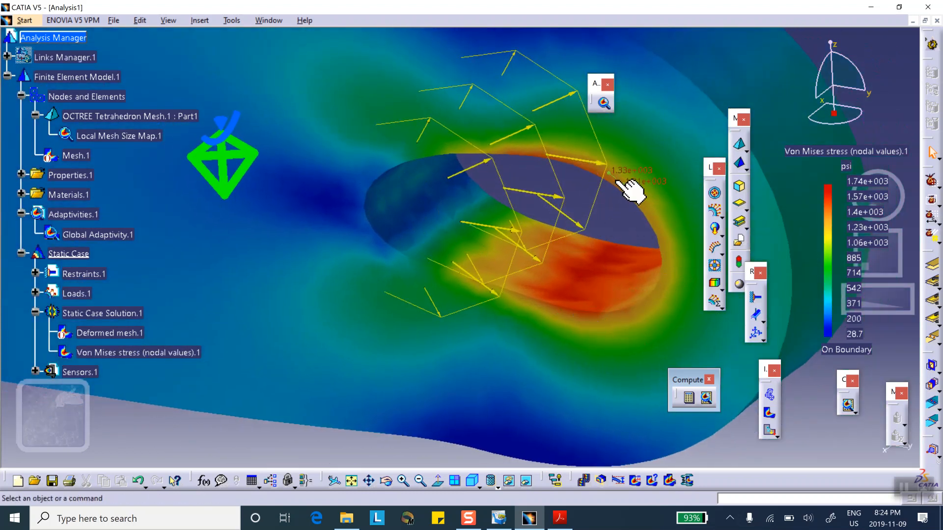
{"action": "middle_click_drag", "start_coordinate": [570, 218], "coordinate": [532, 267]}
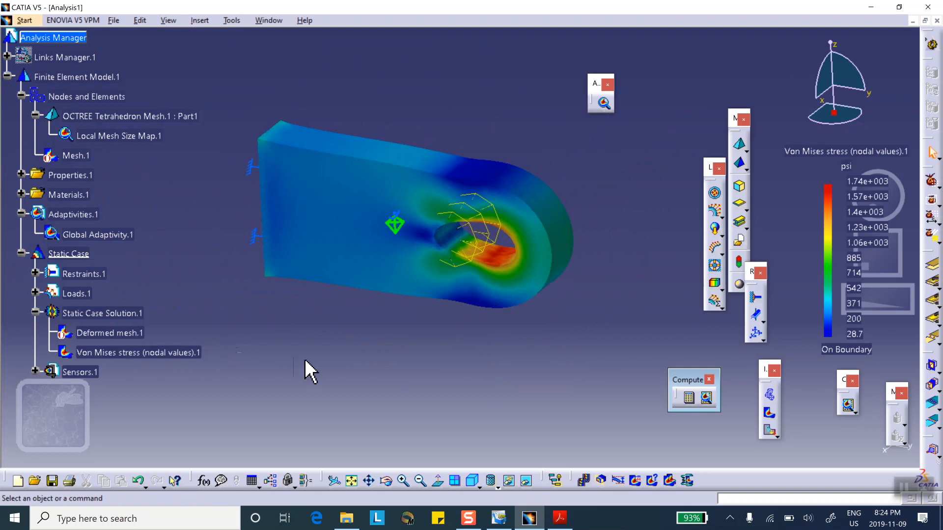
Open Global Adaptivity.1 to check its current error after the adaptive computation
{"action": "double_click", "coordinate": [116, 238]}
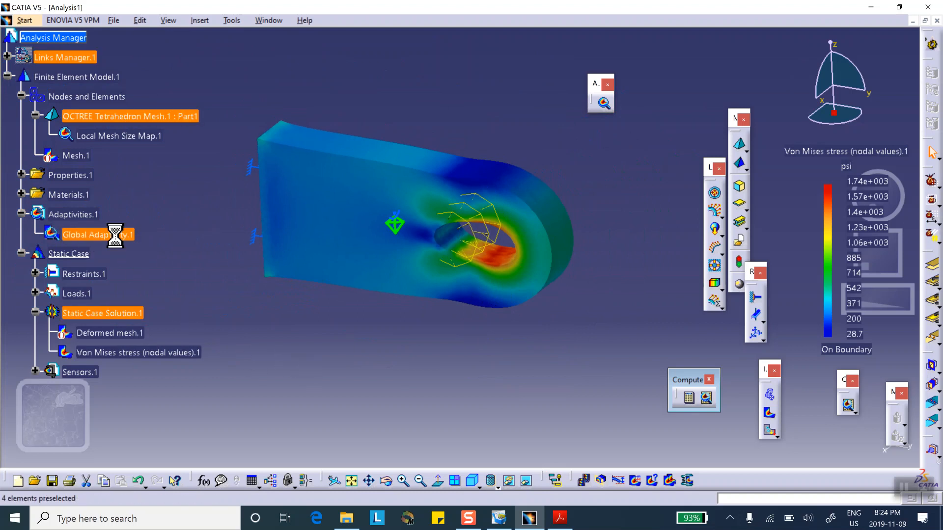